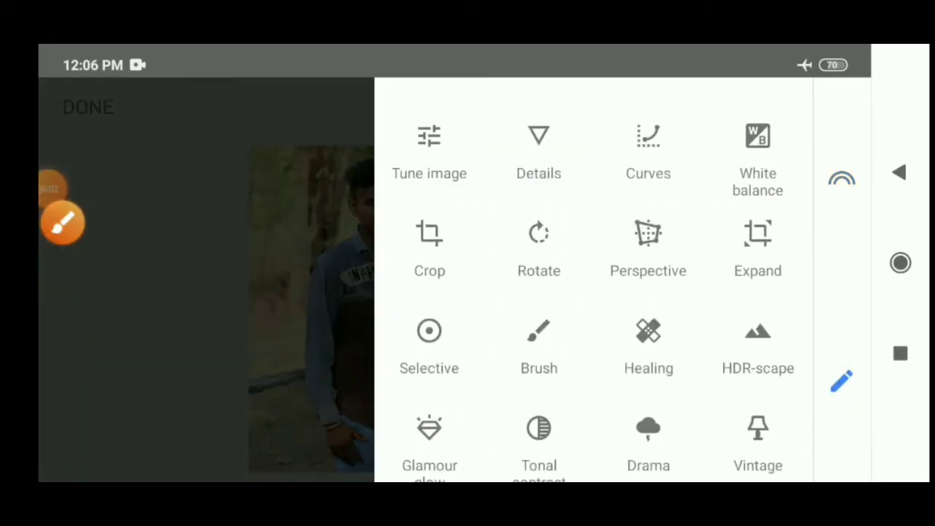
# Step: Apply a Details edit with Structure around +21 and Sharpening at +100
pyautogui.click(538, 146)
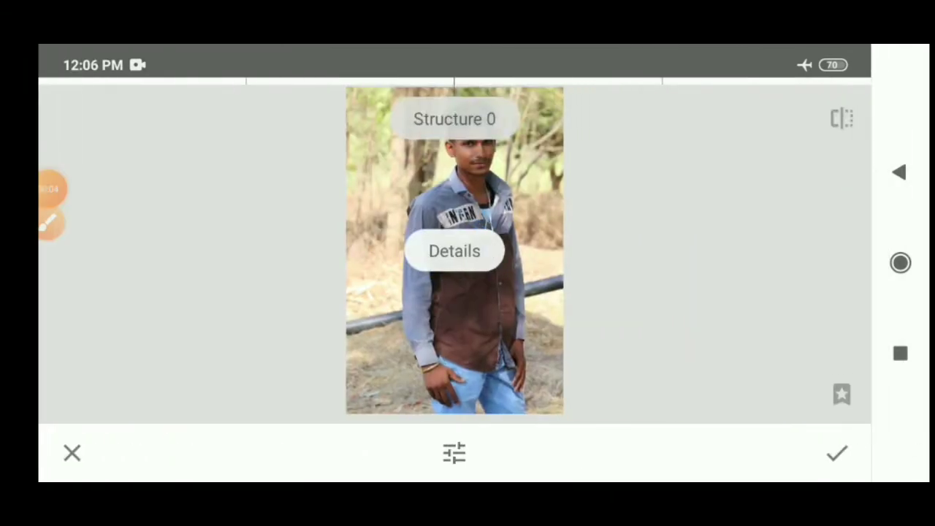
pyautogui.moveTo(455, 248)
pyautogui.mouseDown()
pyautogui.moveTo(454, 219)
pyautogui.moveTo(511, 248)
pyautogui.mouseUp()
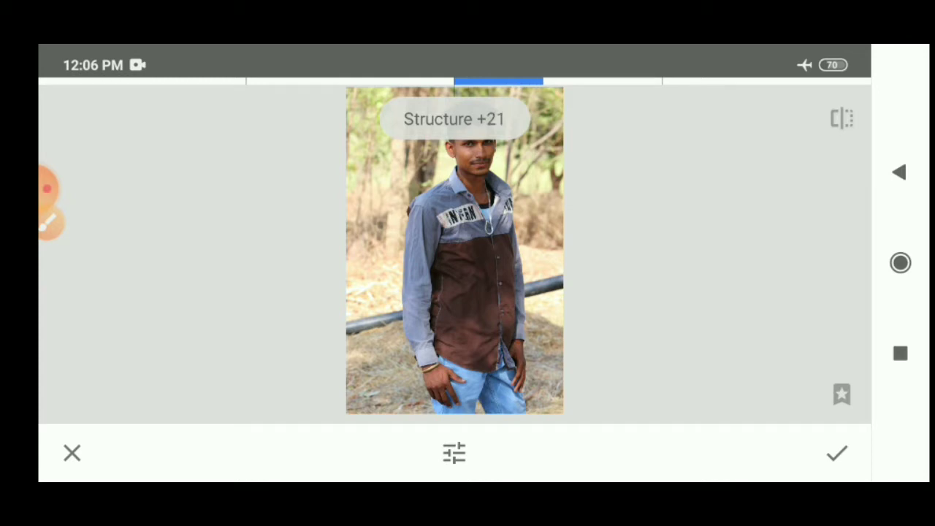
pyautogui.moveTo(454, 249); pyautogui.dragTo(454, 285)
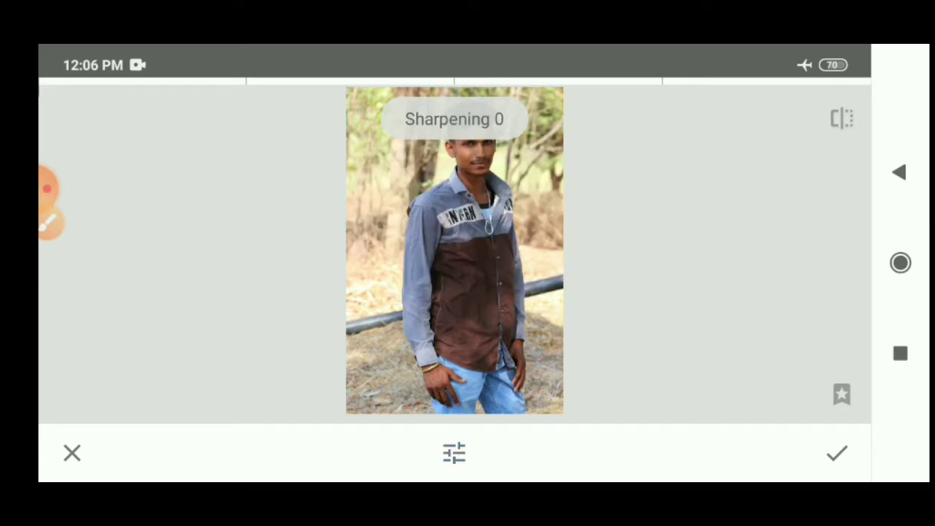
pyautogui.moveTo(454, 248); pyautogui.dragTo(613, 248)
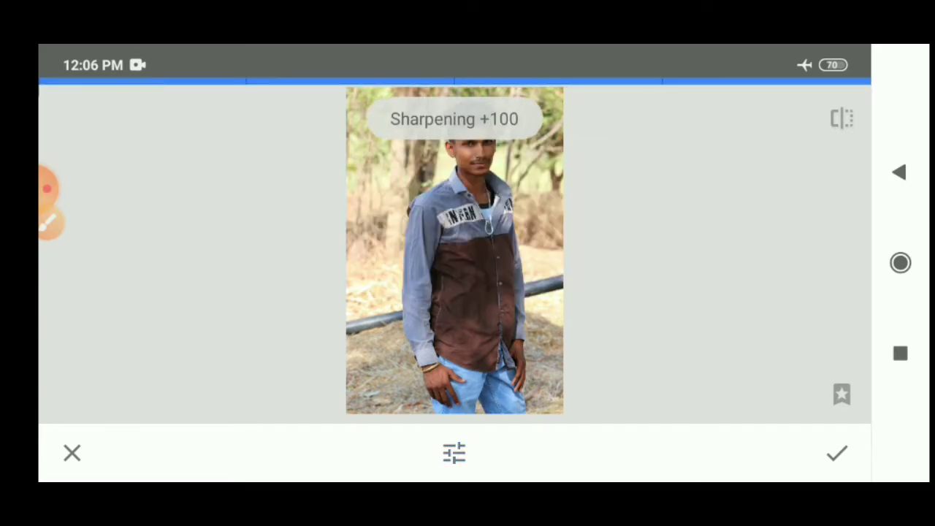
pyautogui.click(837, 453)
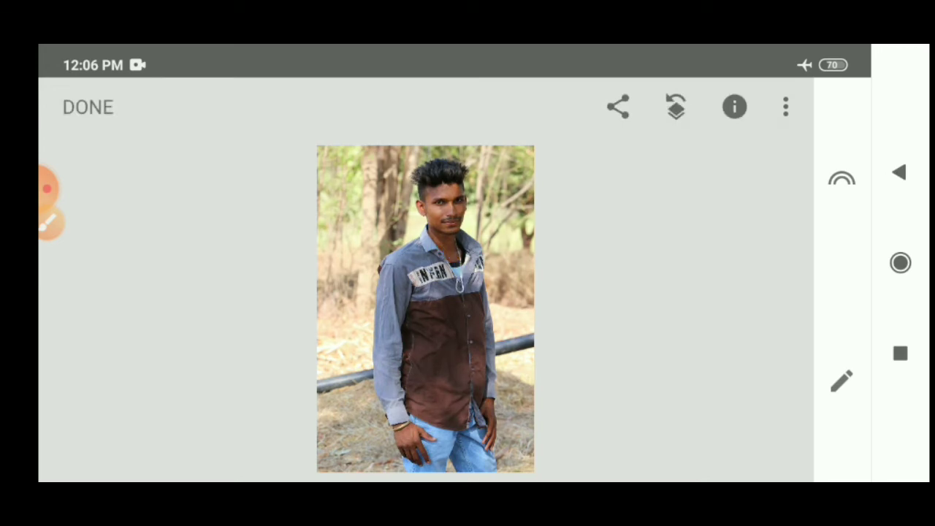
# Step: Share the sharpened portrait to Sketchbook so it opens on a canvas
pyautogui.click(618, 106)
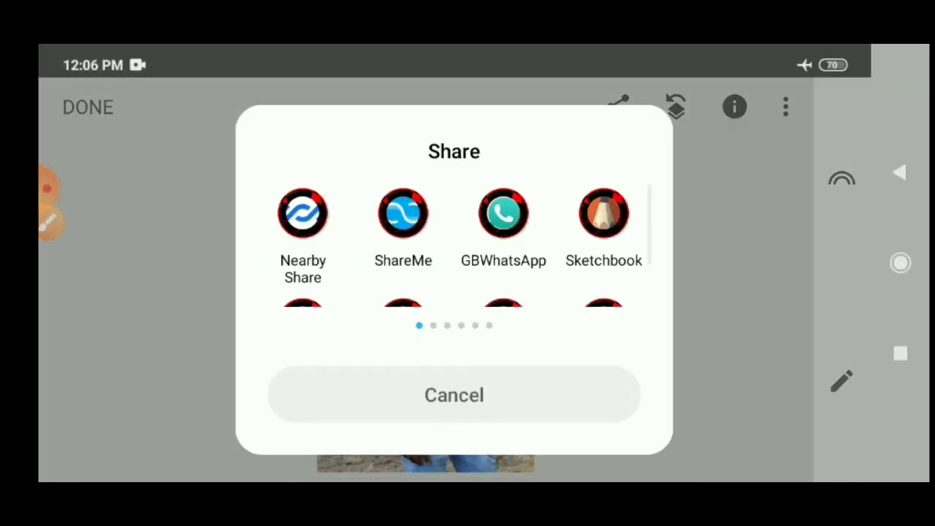
pyautogui.click(63, 223)
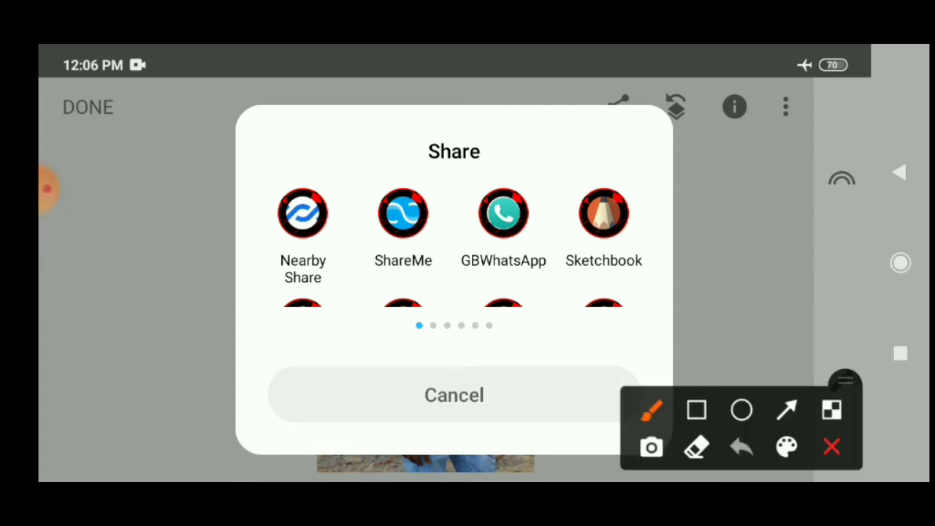
pyautogui.moveTo(633, 149)
pyautogui.mouseDown()
pyautogui.moveTo(559, 229)
pyautogui.moveTo(664, 168)
pyautogui.moveTo(593, 132)
pyautogui.mouseUp()
pyautogui.click(830, 447)
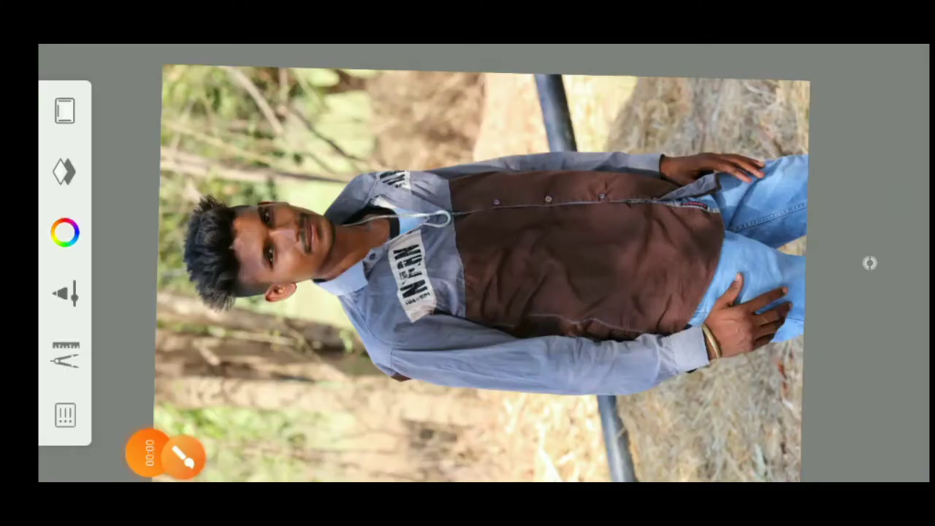
# Step: Choose the Smudge Round Bristle Brush from the Brush Library
pyautogui.click(182, 456)
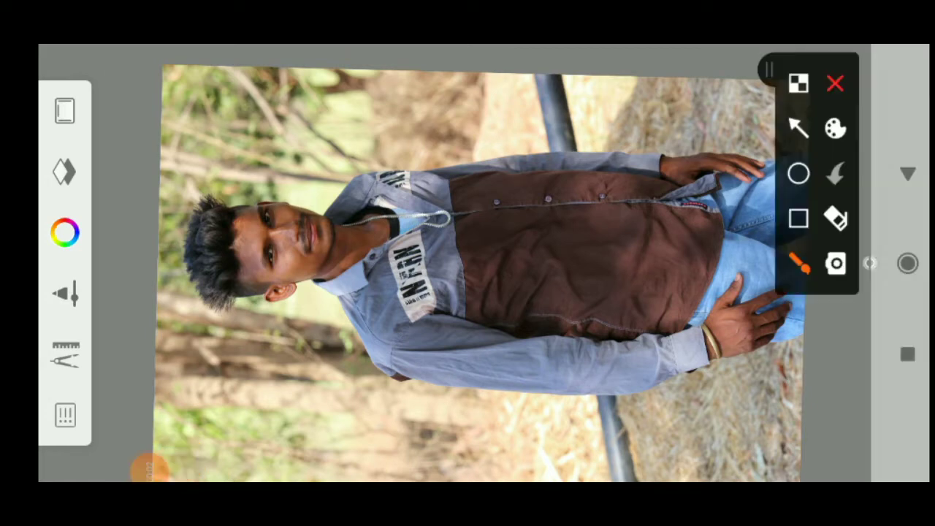
pyautogui.click(798, 128)
pyautogui.moveTo(394, 386)
pyautogui.mouseDown()
pyautogui.moveTo(128, 301)
pyautogui.moveTo(99, 307)
pyautogui.mouseUp()
pyautogui.click(183, 457)
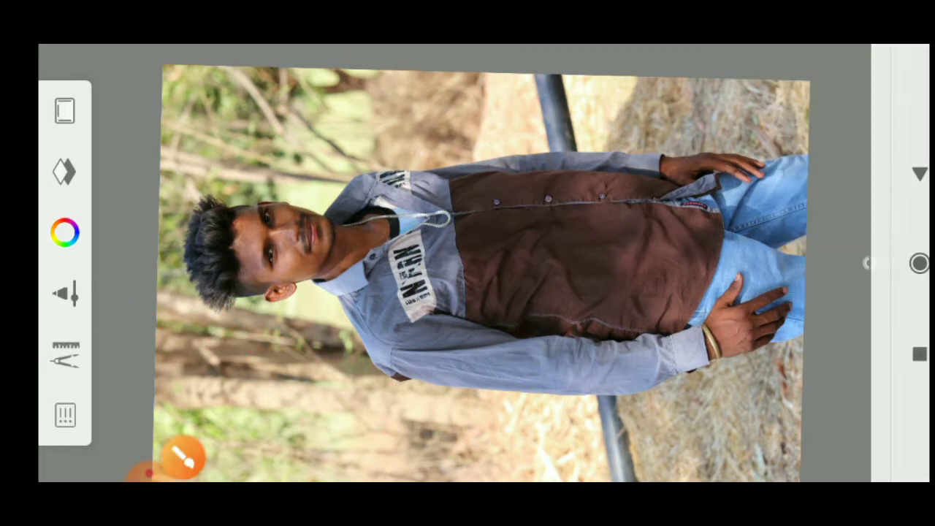
pyautogui.click(183, 456)
pyautogui.hscroll(5, 541, 263)
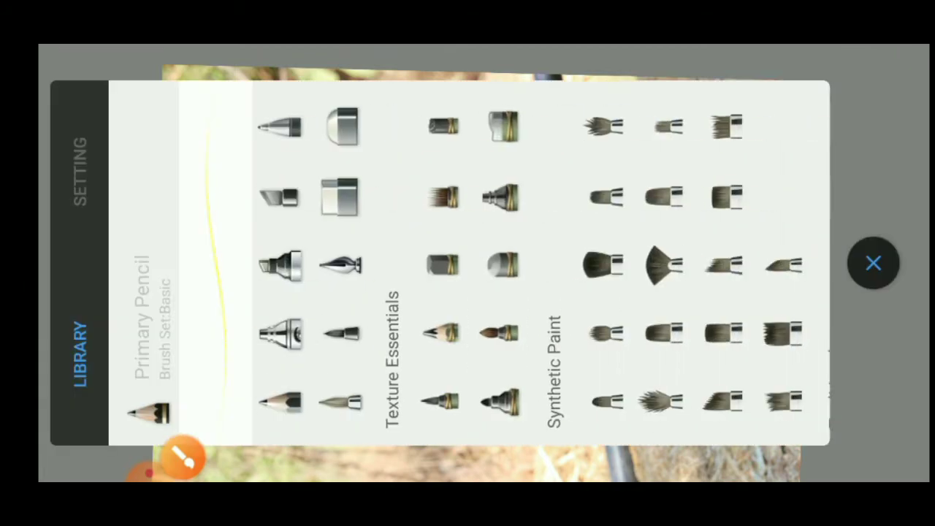
pyautogui.hscroll(5, 540, 263)
pyautogui.hscroll(5, 541, 263)
pyautogui.hscroll(5, 540, 263)
pyautogui.hscroll(-3, 541, 263)
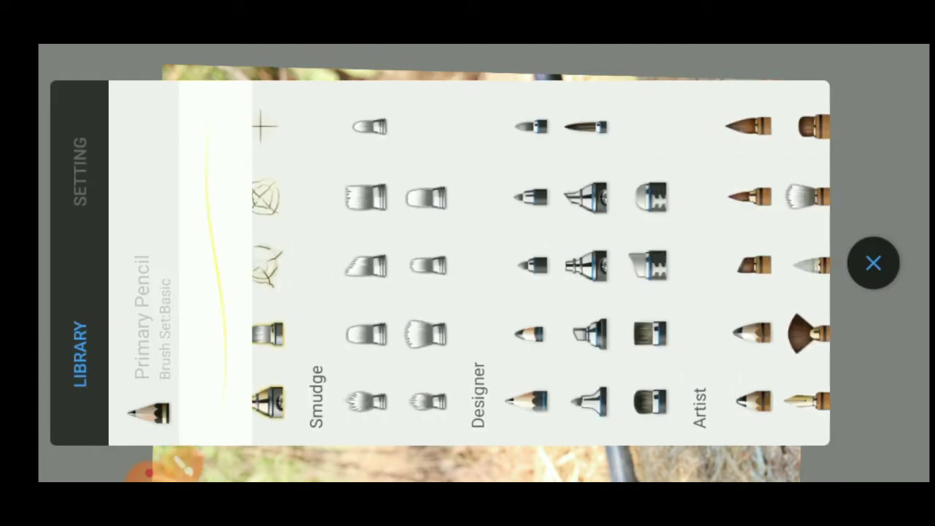
pyautogui.hscroll(-3, 540, 263)
pyautogui.click(504, 333)
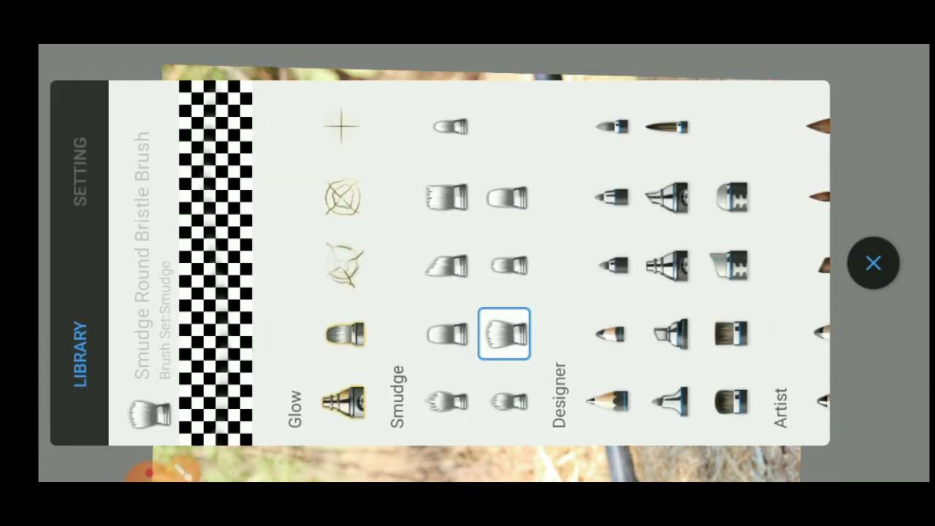
# Step: Set the smudge brush Size to 45.6 in its brush settings
pyautogui.click(182, 451)
pyautogui.moveTo(396, 453)
pyautogui.mouseDown()
pyautogui.moveTo(402, 79)
pyautogui.moveTo(567, 260)
pyautogui.moveTo(413, 442)
pyautogui.moveTo(400, 431)
pyautogui.mouseUp()
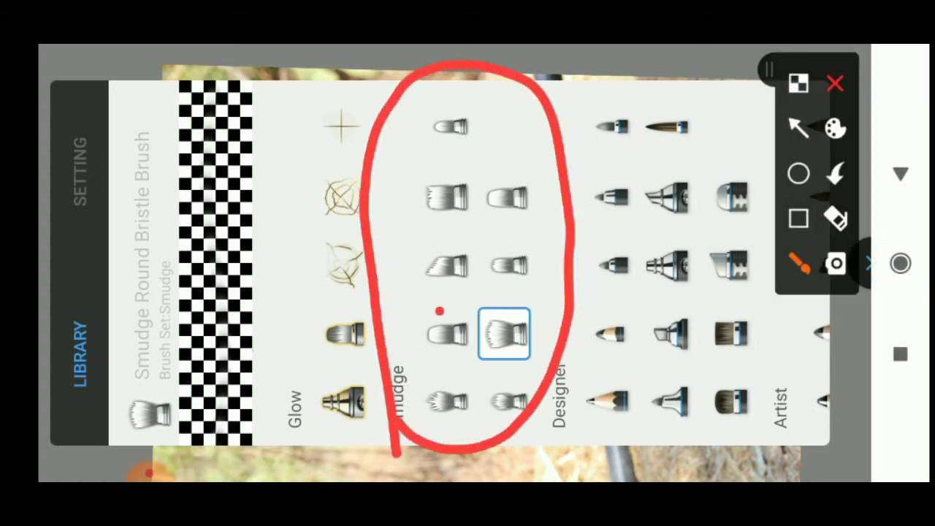
pyautogui.moveTo(439, 312)
pyautogui.mouseDown()
pyautogui.moveTo(556, 274)
pyautogui.moveTo(444, 337)
pyautogui.mouseUp()
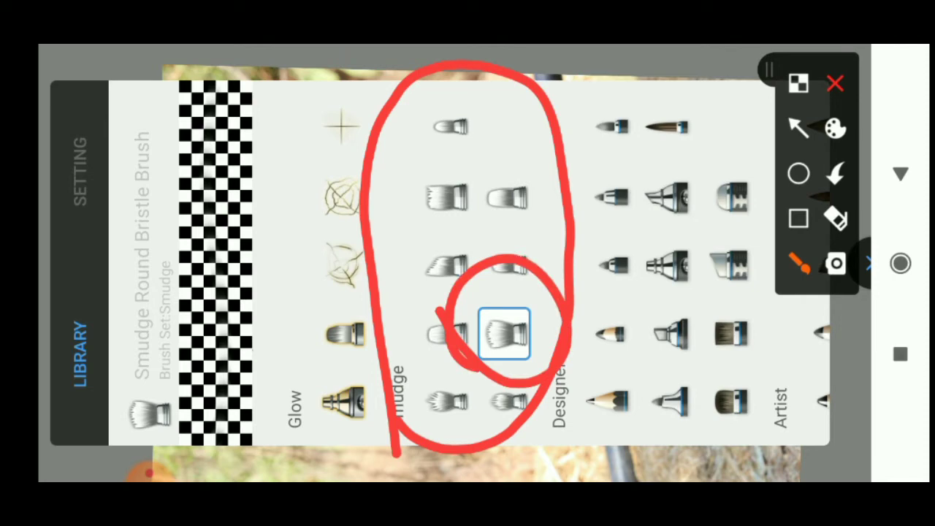
pyautogui.click(799, 126)
pyautogui.moveTo(686, 333); pyautogui.dragTo(534, 327)
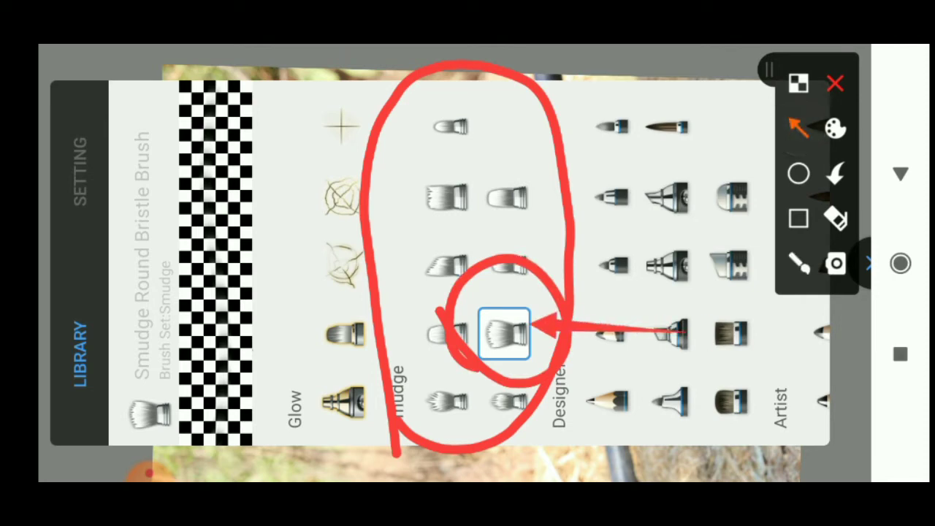
pyautogui.click(834, 82)
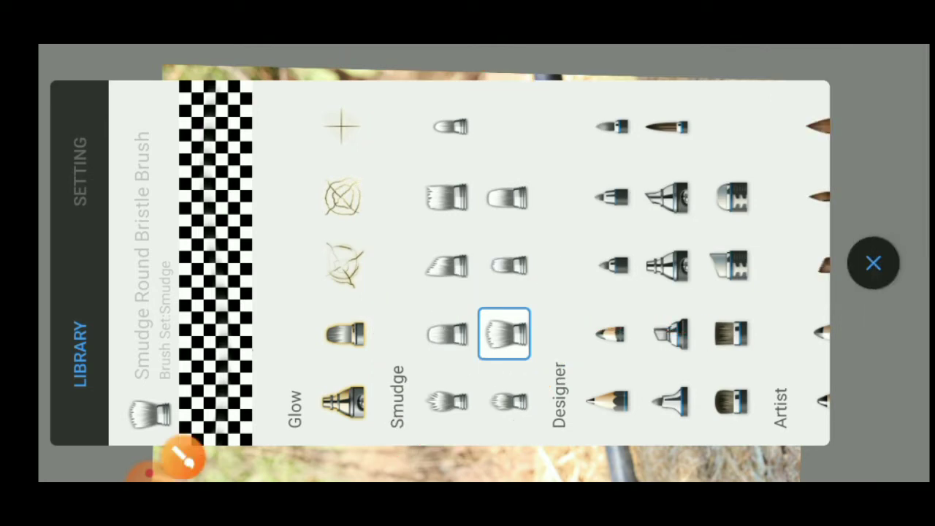
pyautogui.click(81, 171)
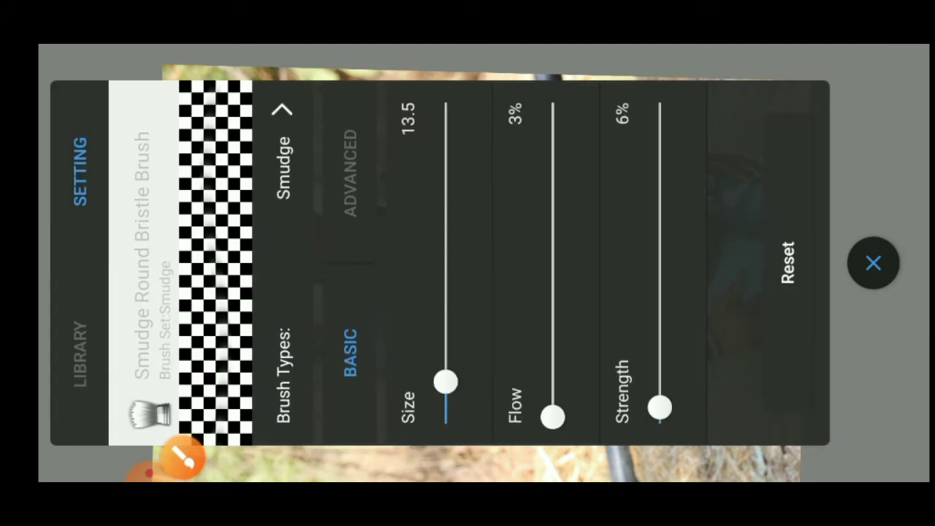
pyautogui.click(873, 263)
pyautogui.moveTo(393, 447)
pyautogui.mouseDown()
pyautogui.moveTo(370, 177)
pyautogui.moveTo(553, 77)
pyautogui.moveTo(744, 167)
pyautogui.moveTo(714, 429)
pyautogui.moveTo(433, 457)
pyautogui.moveTo(310, 332)
pyautogui.moveTo(619, 327)
pyautogui.moveTo(738, 383)
pyautogui.mouseUp()
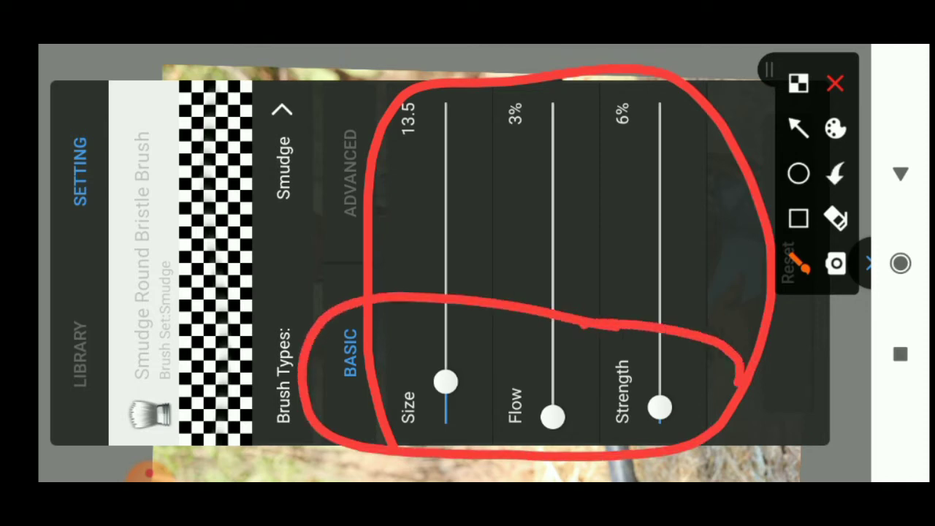
pyautogui.click(835, 83)
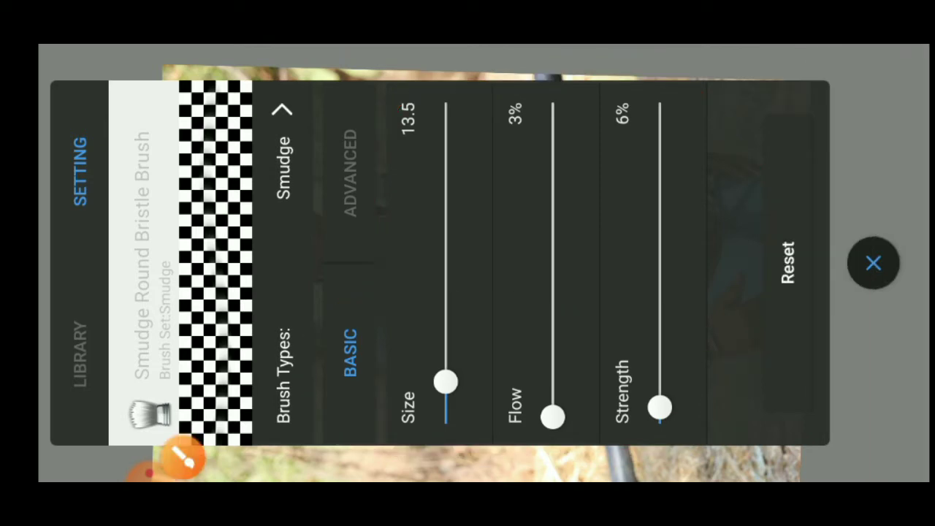
pyautogui.moveTo(445, 381)
pyautogui.mouseDown()
pyautogui.moveTo(444, 253)
pyautogui.moveTo(444, 334)
pyautogui.moveTo(445, 282)
pyautogui.mouseUp()
# Step: Zoom in on the face and lower the smudge brush size to 26.6
pyautogui.click(873, 262)
pyautogui.scroll(3, 869, 263)
pyautogui.scroll(3, 869, 262)
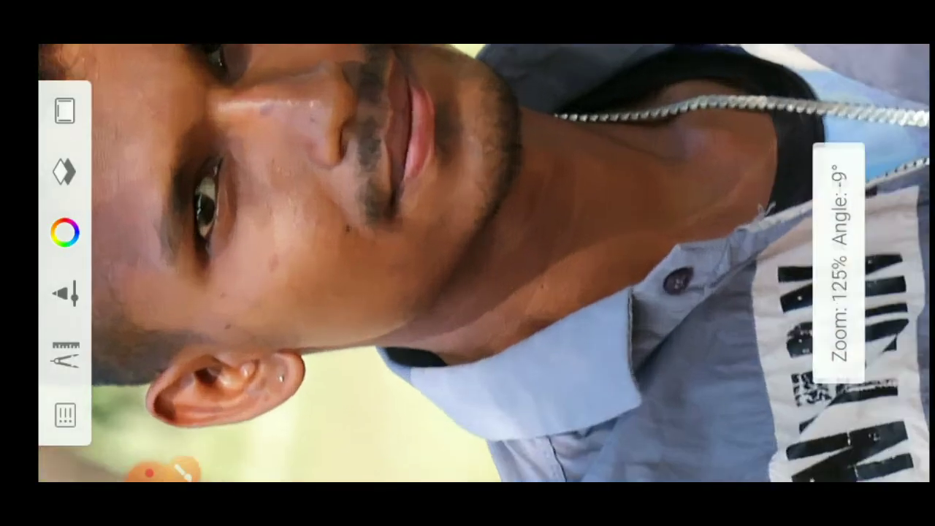
pyautogui.scroll(3, 869, 263)
pyautogui.scroll(2, 869, 263)
pyautogui.scroll(-1, 869, 263)
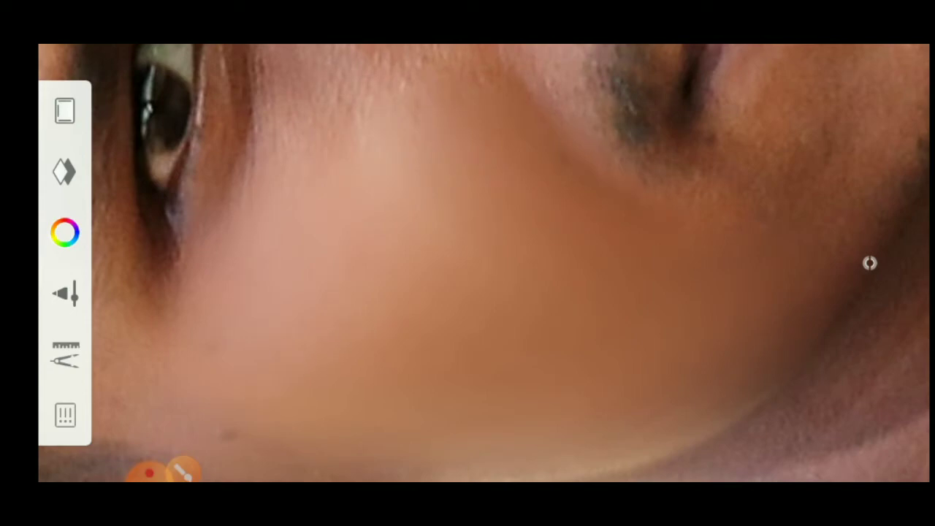
pyautogui.click(64, 293)
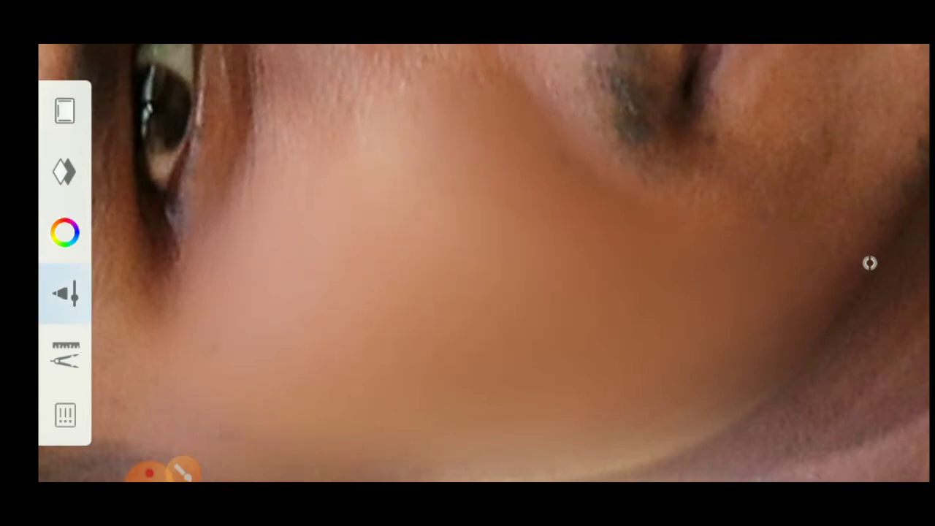
pyautogui.moveTo(445, 284)
pyautogui.mouseDown()
pyautogui.moveTo(445, 361)
pyautogui.moveTo(445, 338)
pyautogui.mouseUp()
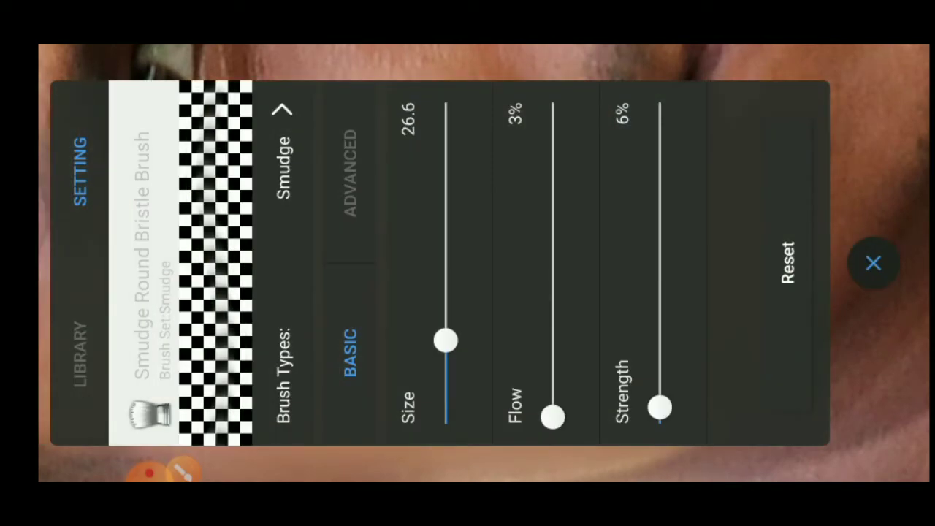
# Step: Resize the smudge brush and smooth a small patch of cheek skin
pyautogui.click(874, 263)
pyautogui.scroll(3, 468, 263)
pyautogui.scroll(3, 467, 263)
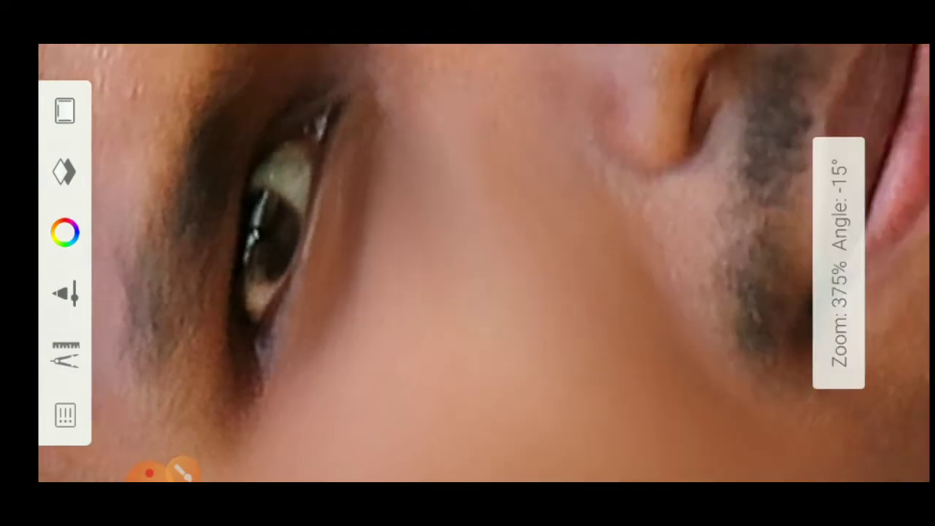
pyautogui.scroll(2, 467, 263)
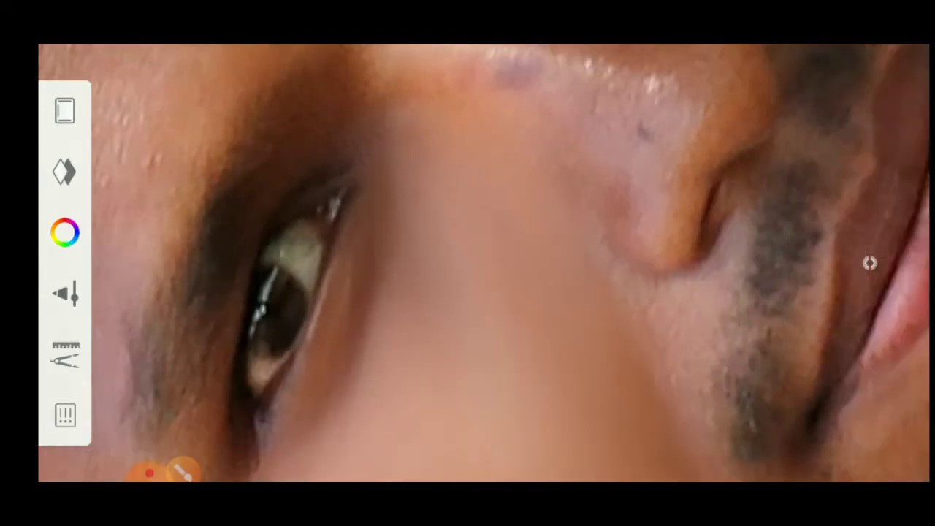
pyautogui.scroll(-5, 467, 263)
pyautogui.scroll(6, 468, 263)
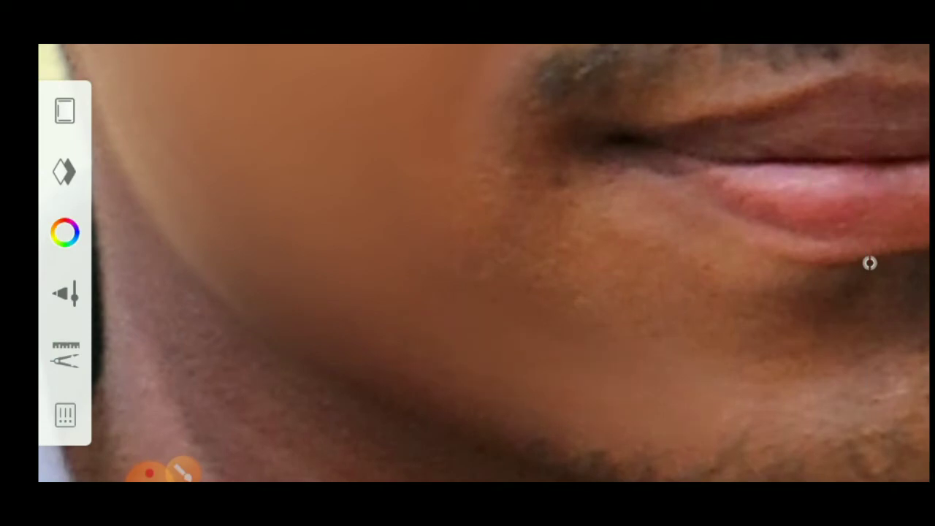
pyautogui.click(870, 263)
pyautogui.moveTo(446, 328); pyautogui.dragTo(445, 311)
pyautogui.moveTo(540, 194); pyautogui.dragTo(568, 176)
# Step: Reduce the smudge brush to 23.3 and blend the dark brow edge
pyautogui.scroll(-2, 467, 263)
pyautogui.scroll(3, 467, 263)
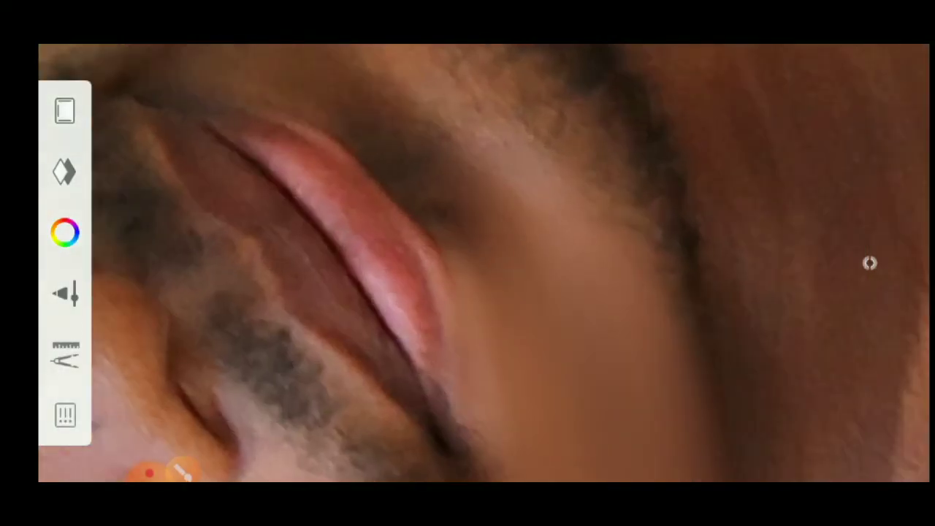
pyautogui.scroll(1, 467, 263)
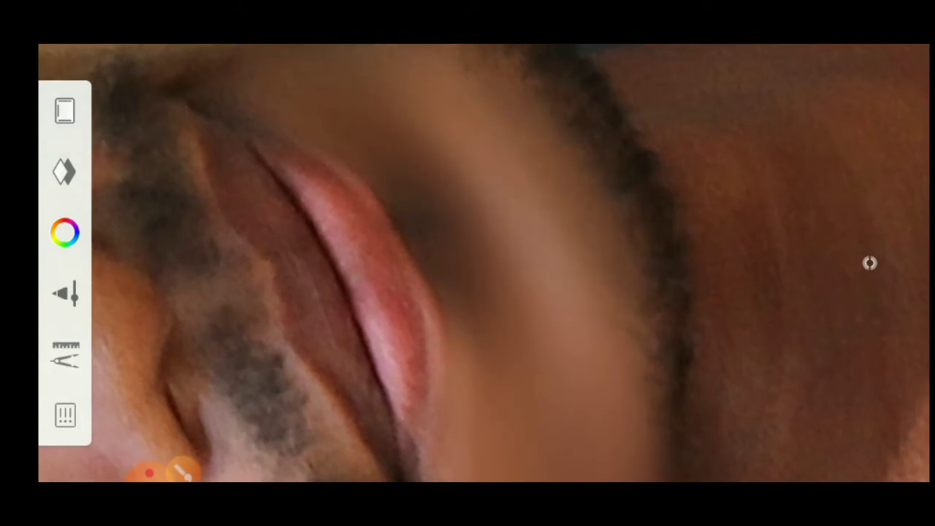
pyautogui.scroll(-1, 869, 262)
pyautogui.scroll(1, 869, 263)
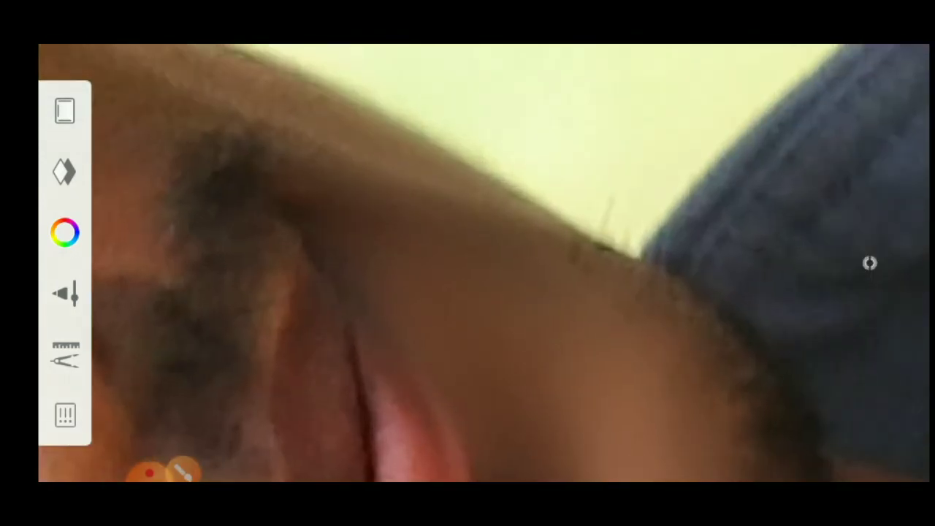
pyautogui.click(183, 471)
pyautogui.moveTo(444, 309); pyautogui.dragTo(444, 348)
pyautogui.click(869, 263)
pyautogui.scroll(1, 468, 263)
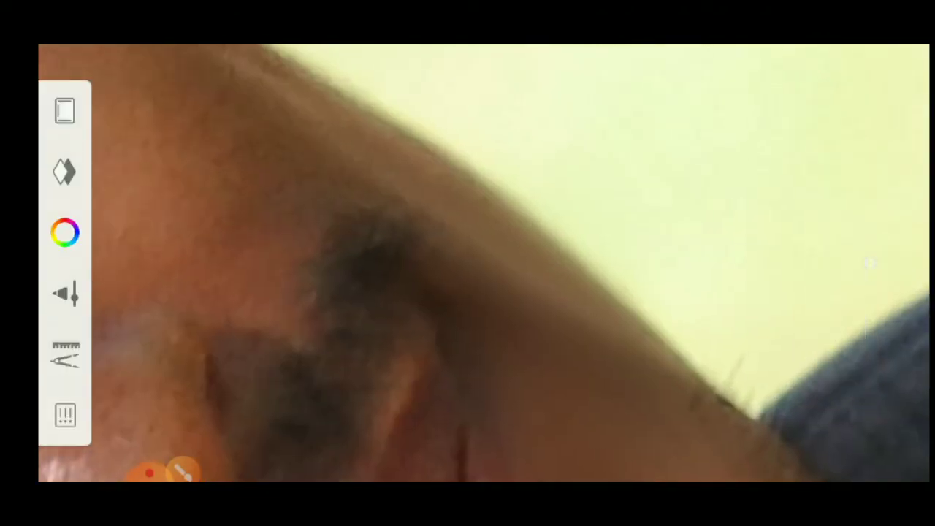
pyautogui.scroll(1, 467, 263)
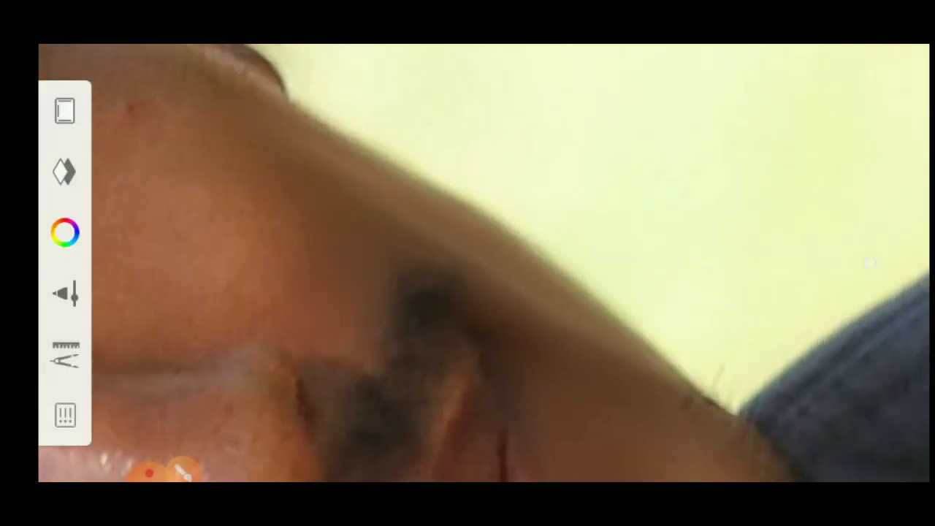
pyautogui.scroll(-1, 869, 263)
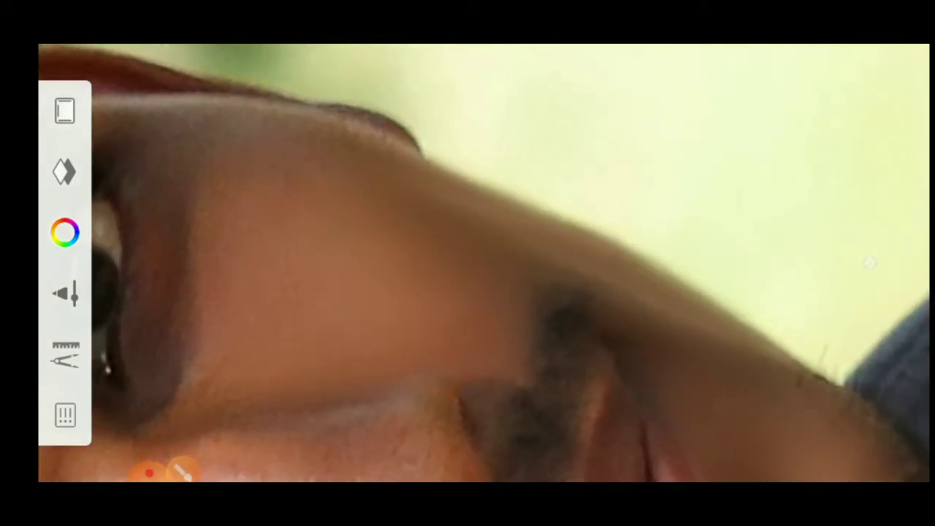
pyautogui.moveTo(400, 147); pyautogui.dragTo(441, 137)
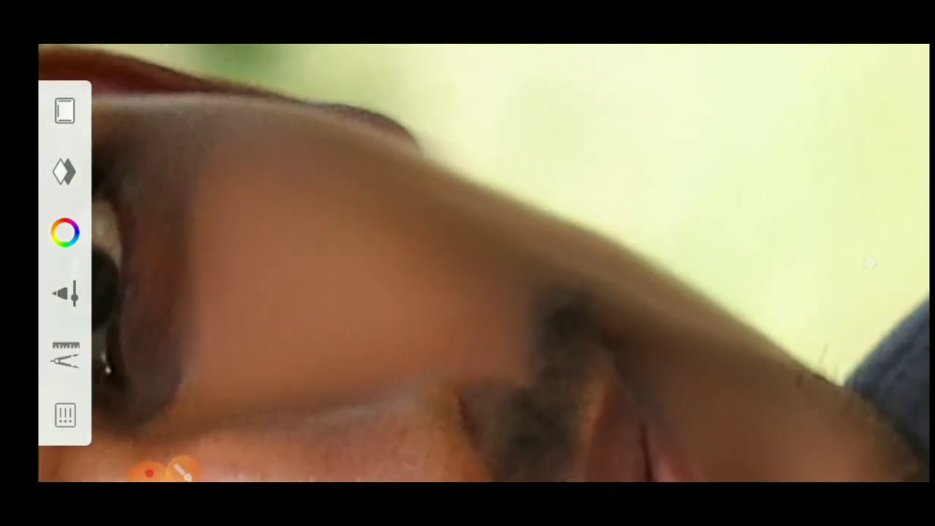
# Step: Shrink the smudge brush to 6.7, then 9.4, and zoom in on the eye
pyautogui.scroll(2, 869, 263)
pyautogui.click(869, 263)
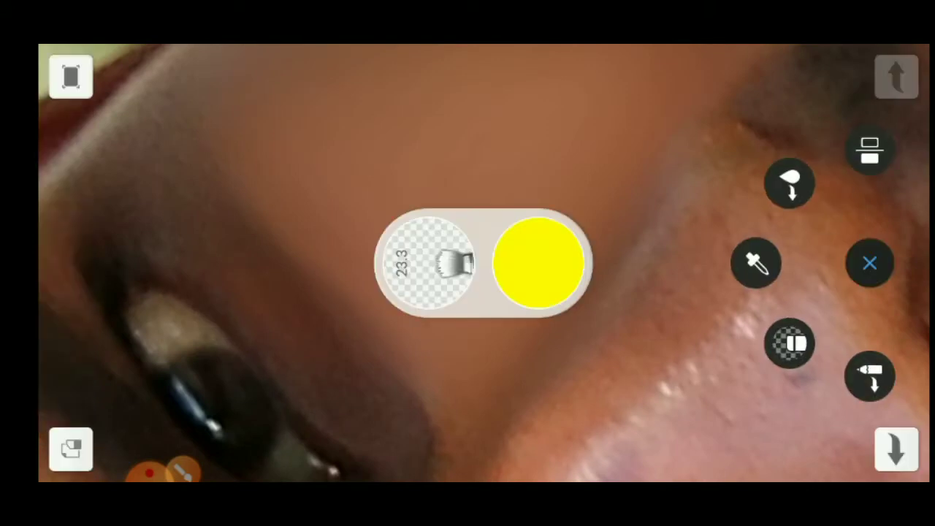
pyautogui.click(789, 340)
pyautogui.moveTo(445, 351)
pyautogui.mouseDown()
pyautogui.moveTo(444, 402)
pyautogui.moveTo(444, 392)
pyautogui.mouseUp()
pyautogui.click(873, 263)
pyautogui.click(869, 263)
pyautogui.click(871, 263)
pyautogui.moveTo(468, 292); pyautogui.dragTo(468, 211)
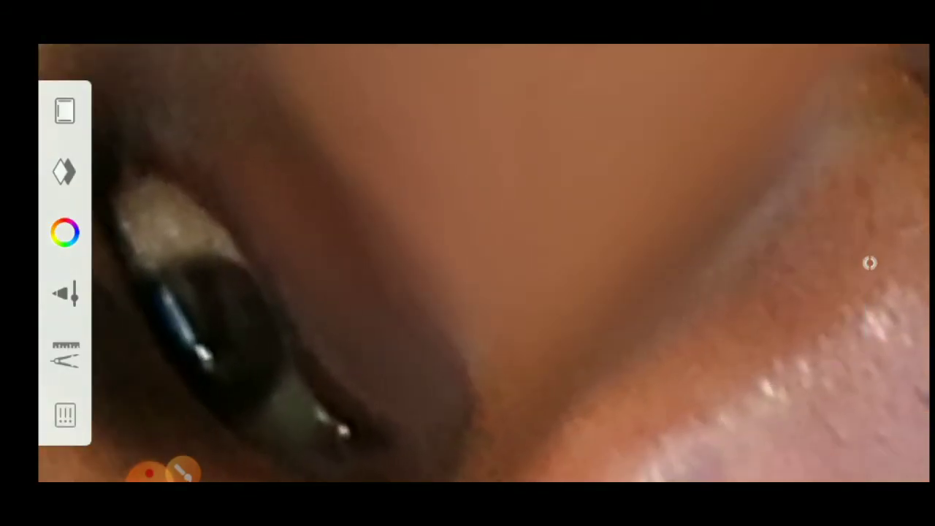
pyautogui.moveTo(467, 292); pyautogui.dragTo(533, 336)
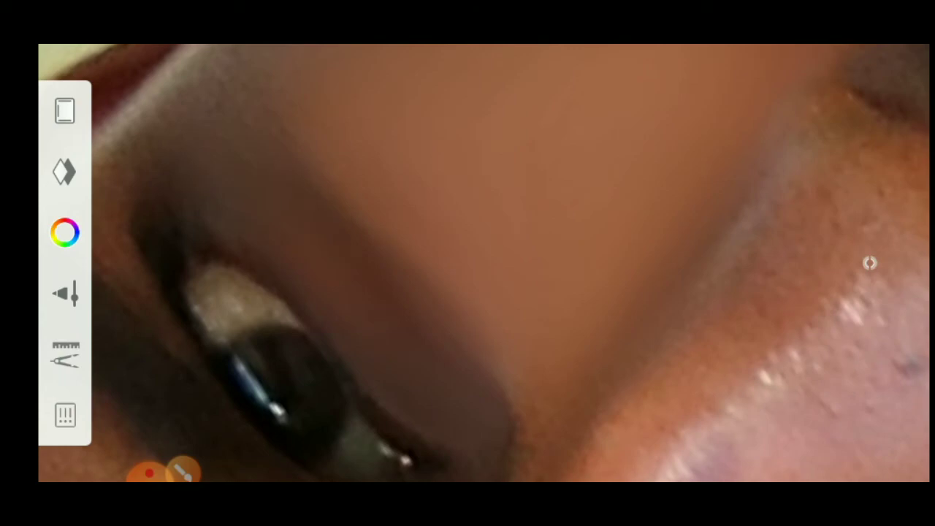
pyautogui.moveTo(467, 293); pyautogui.dragTo(511, 336)
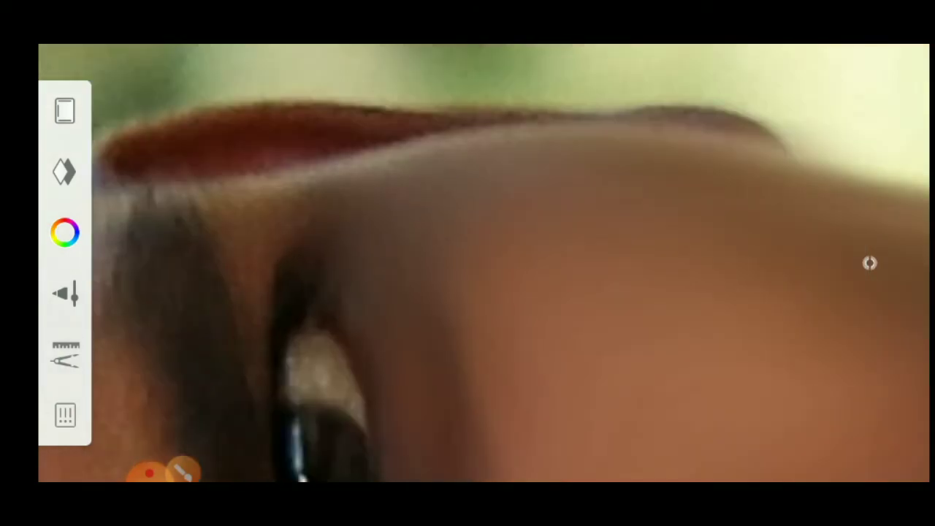
pyautogui.moveTo(467, 292)
pyautogui.mouseDown()
pyautogui.moveTo(438, 263)
pyautogui.moveTo(511, 306)
pyautogui.mouseUp()
pyautogui.click(182, 471)
# Step: Set the smudge brush to 44.6, then 36.1, and blend the hairline edge
pyautogui.moveTo(446, 392); pyautogui.dragTo(445, 283)
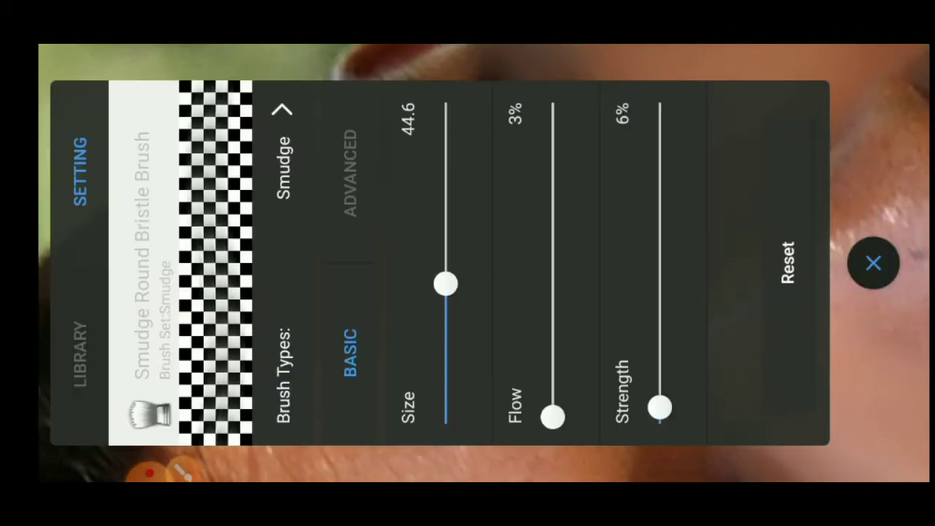
pyautogui.click(874, 263)
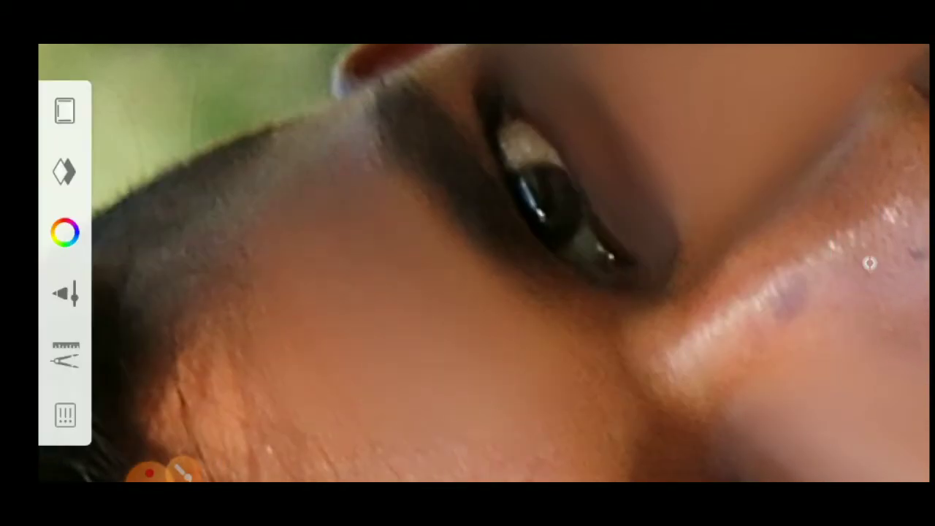
pyautogui.moveTo(467, 263); pyautogui.dragTo(555, 219)
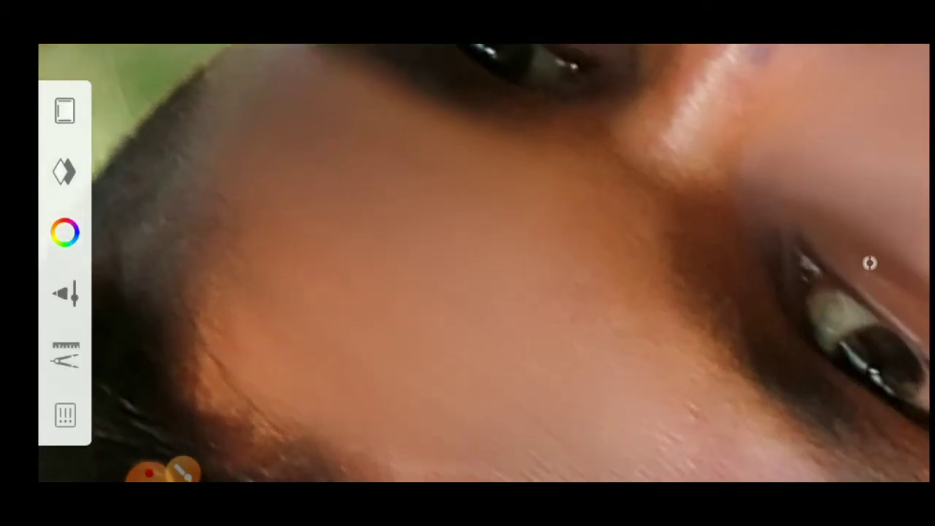
pyautogui.moveTo(467, 263)
pyautogui.mouseDown()
pyautogui.moveTo(438, 277)
pyautogui.moveTo(540, 219)
pyautogui.mouseUp()
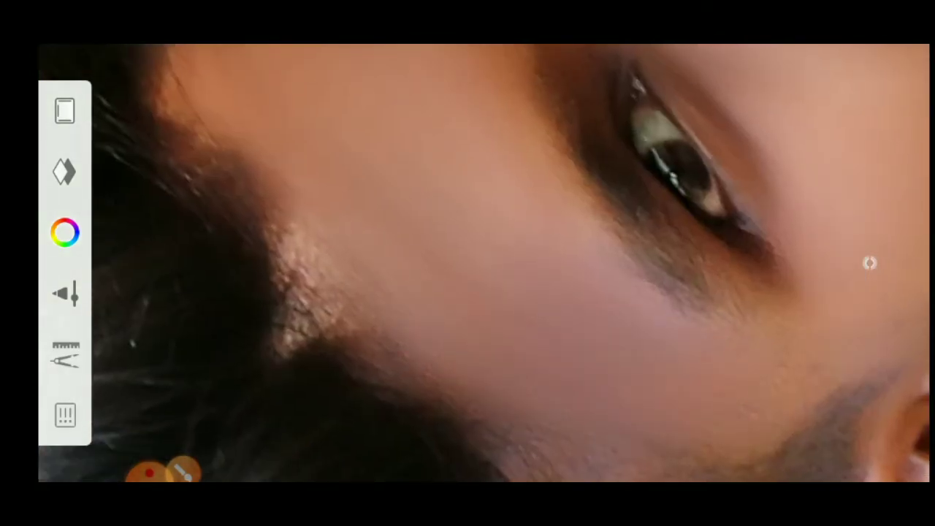
pyautogui.click(869, 263)
pyautogui.moveTo(445, 282); pyautogui.dragTo(445, 309)
pyautogui.click(872, 261)
pyautogui.moveTo(468, 263)
pyautogui.mouseDown()
pyautogui.moveTo(511, 219)
pyautogui.moveTo(555, 219)
pyautogui.mouseUp()
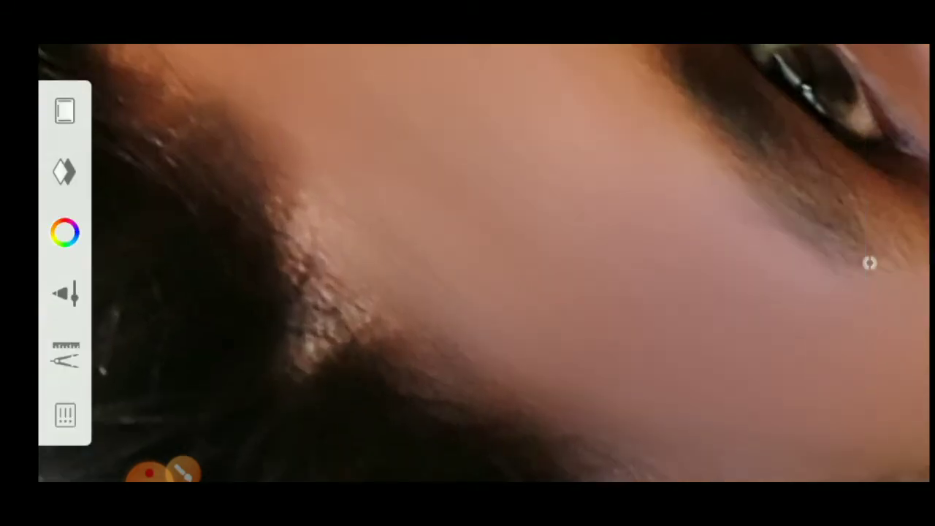
pyautogui.moveTo(307, 277); pyautogui.dragTo(318, 257)
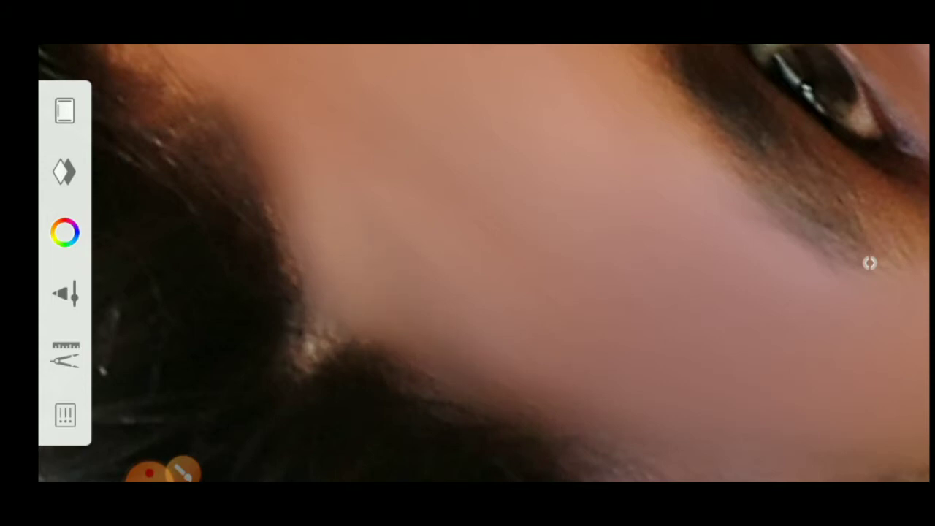
# Step: Smooth the bright highlight on the nose bridge
pyautogui.moveTo(467, 263); pyautogui.dragTo(511, 219)
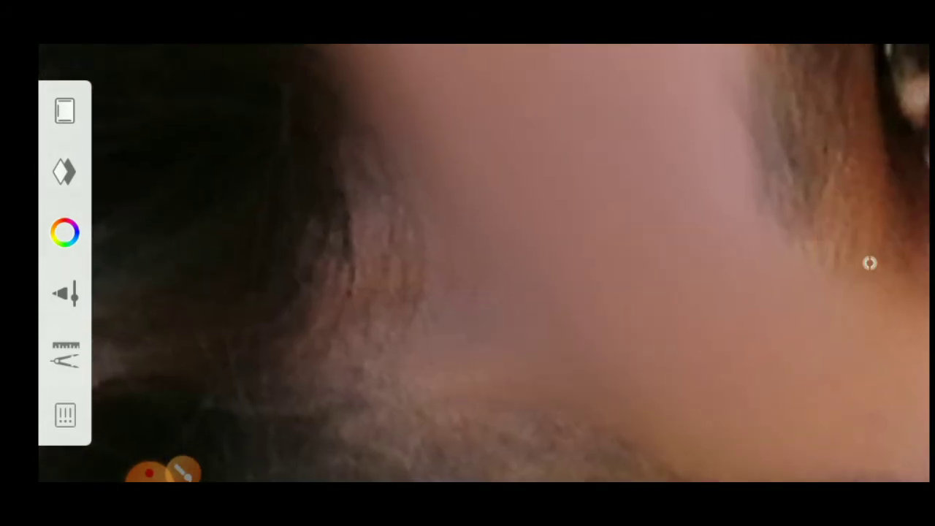
pyautogui.moveTo(468, 263); pyautogui.dragTo(394, 263)
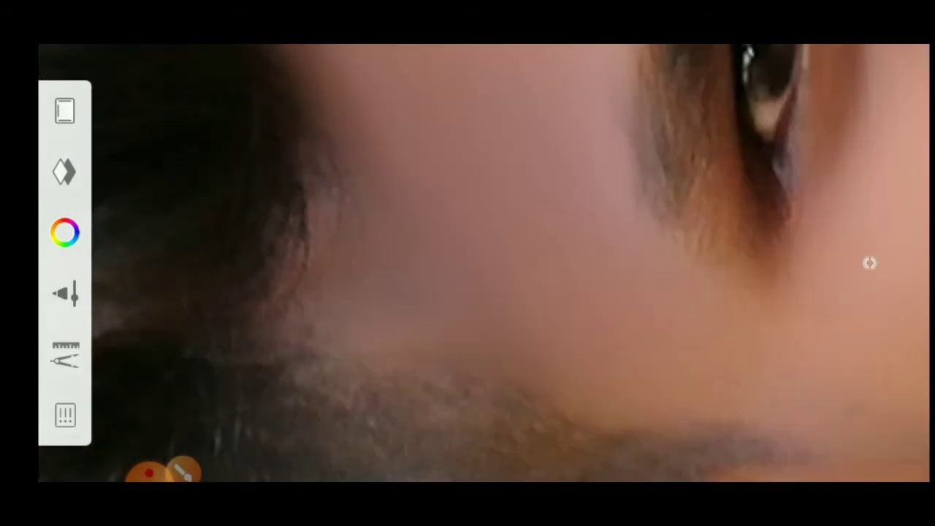
pyautogui.moveTo(467, 263); pyautogui.dragTo(109, 277)
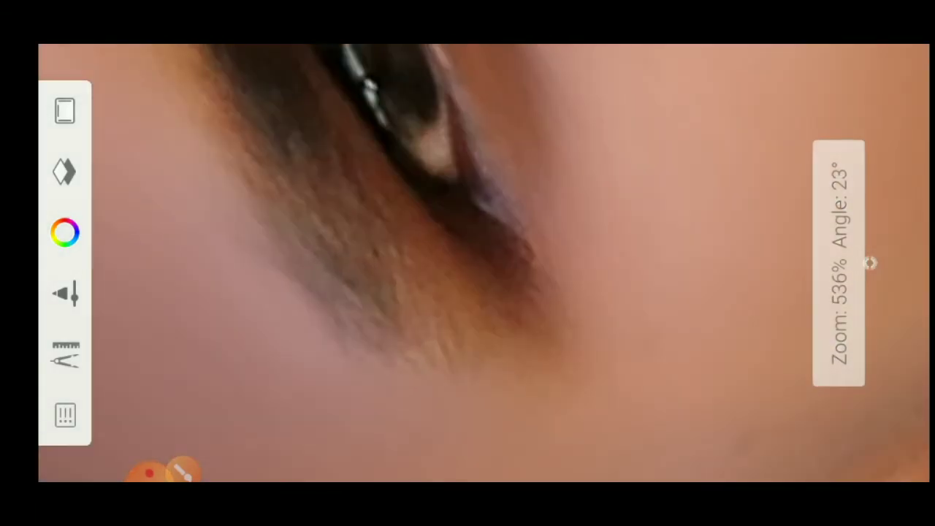
pyautogui.moveTo(468, 263); pyautogui.dragTo(482, 307)
pyautogui.moveTo(467, 263); pyautogui.dragTo(555, 219)
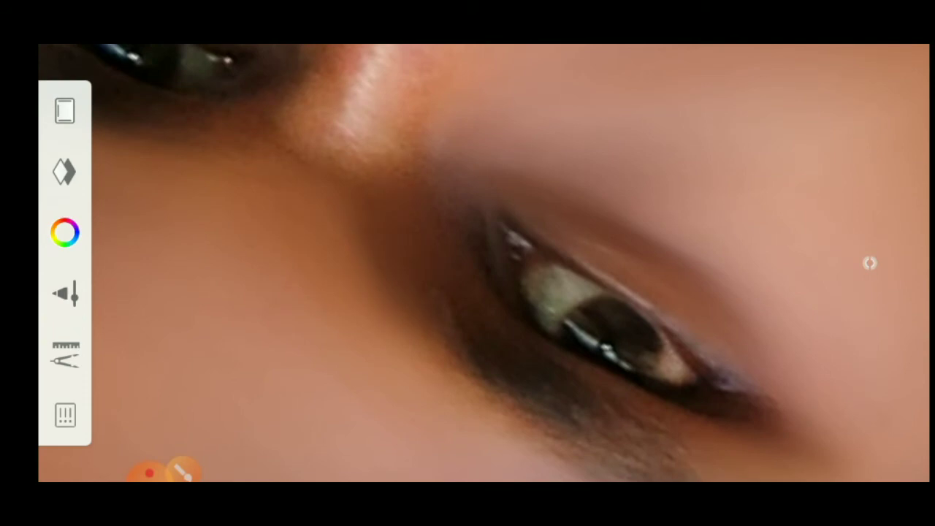
pyautogui.moveTo(468, 263)
pyautogui.mouseDown()
pyautogui.moveTo(394, 190)
pyautogui.moveTo(438, 219)
pyautogui.mouseUp()
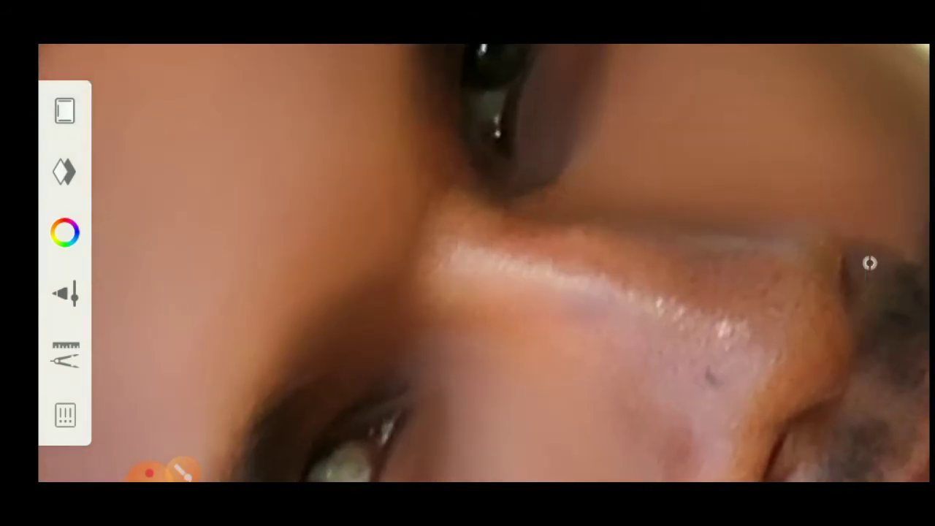
pyautogui.moveTo(455, 257); pyautogui.dragTo(419, 235)
pyautogui.moveTo(467, 263)
pyautogui.mouseDown()
pyautogui.moveTo(511, 220)
pyautogui.moveTo(555, 263)
pyautogui.mouseUp()
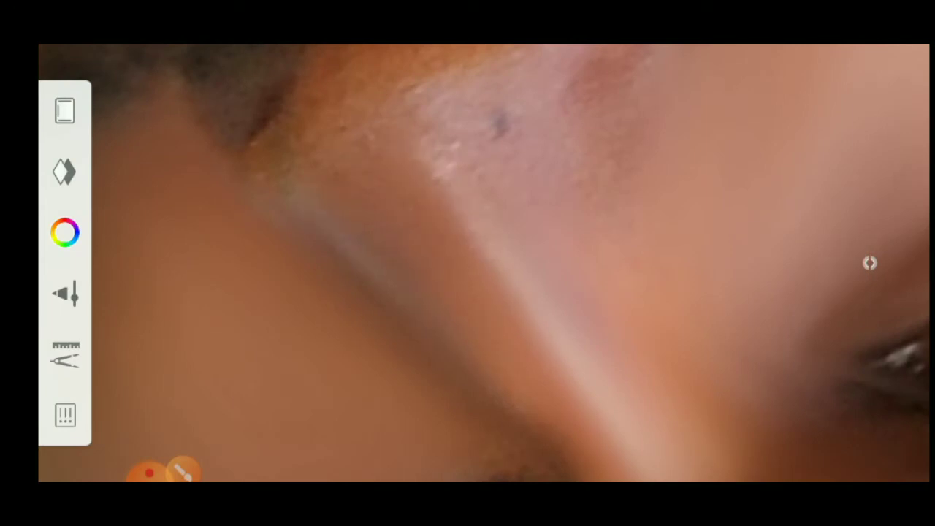
pyautogui.moveTo(468, 263)
pyautogui.mouseDown()
pyautogui.moveTo(511, 306)
pyautogui.moveTo(468, 263)
pyautogui.moveTo(511, 292)
pyautogui.moveTo(482, 263)
pyautogui.moveTo(511, 219)
pyautogui.mouseUp()
pyautogui.moveTo(467, 263); pyautogui.dragTo(439, 292)
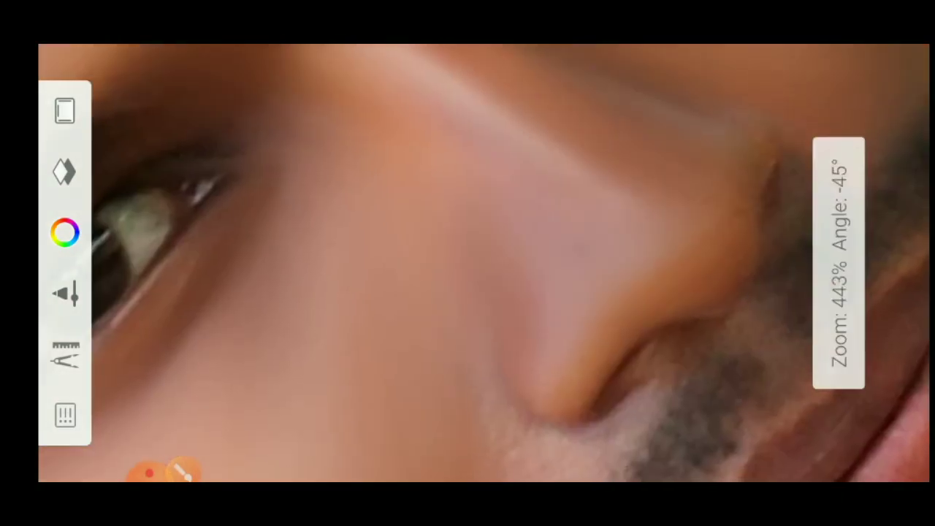
pyautogui.moveTo(468, 263)
pyautogui.mouseDown()
pyautogui.moveTo(511, 219)
pyautogui.moveTo(467, 263)
pyautogui.moveTo(438, 249)
pyautogui.moveTo(439, 277)
pyautogui.moveTo(424, 263)
pyautogui.moveTo(438, 292)
pyautogui.moveTo(511, 220)
pyautogui.mouseUp()
pyautogui.click(157, 471)
# Step: Raise the smudge brush to 41.1 and work over the arm toward the chest
pyautogui.moveTo(445, 352); pyautogui.dragTo(445, 294)
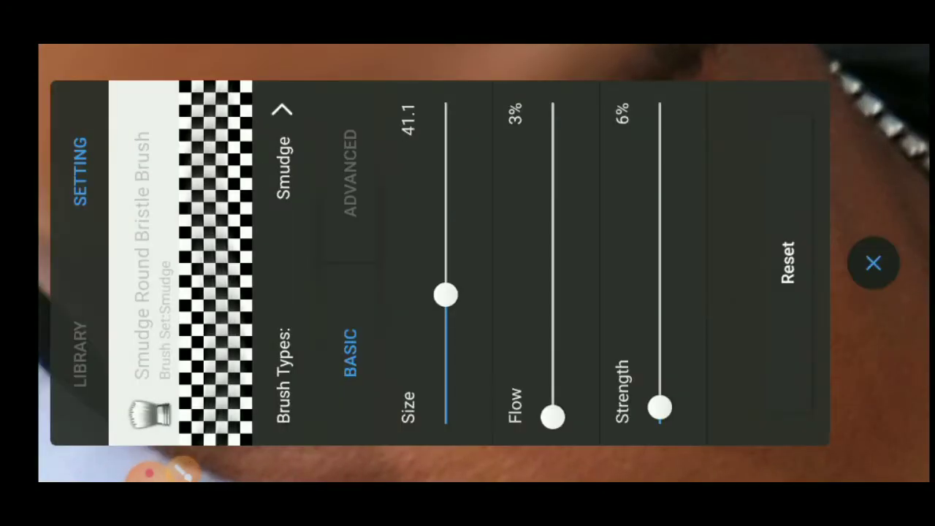
pyautogui.click(873, 263)
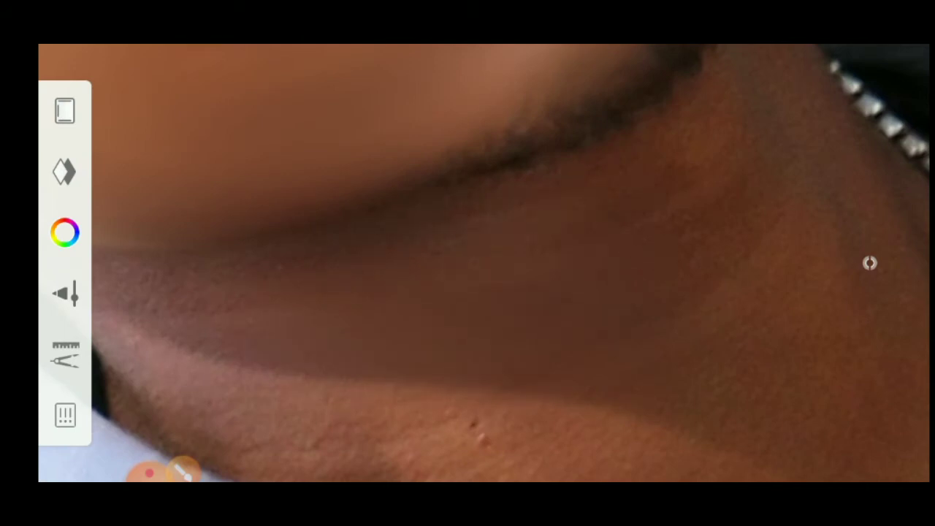
pyautogui.moveTo(467, 263); pyautogui.dragTo(409, 234)
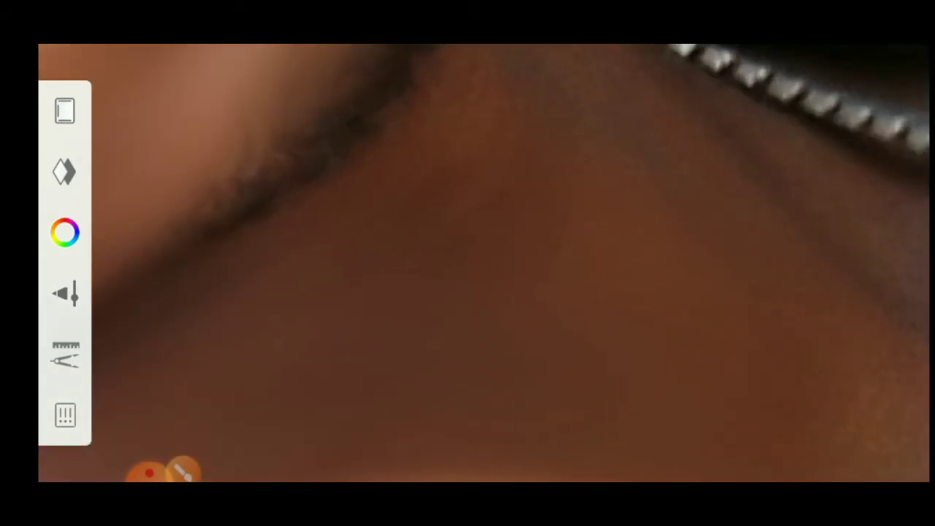
pyautogui.moveTo(467, 263)
pyautogui.mouseDown()
pyautogui.moveTo(482, 277)
pyautogui.moveTo(453, 249)
pyautogui.moveTo(438, 248)
pyautogui.mouseUp()
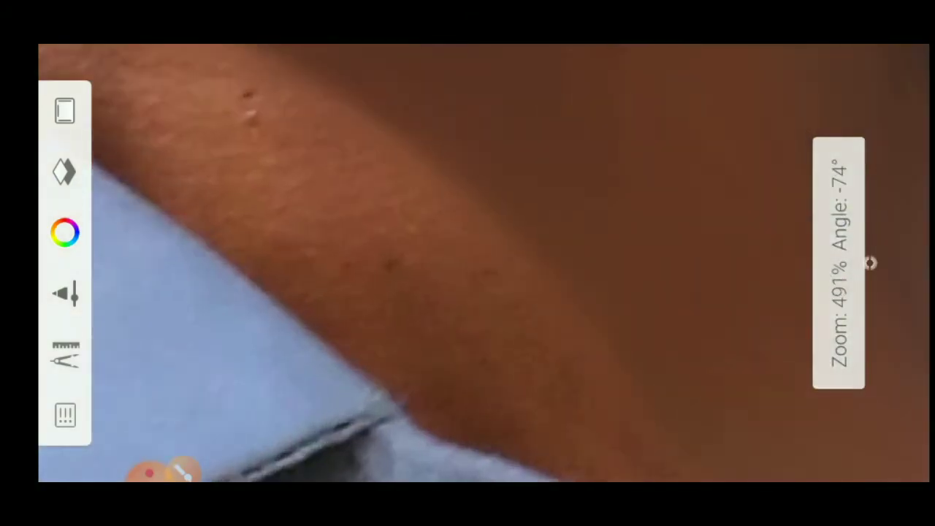
pyautogui.click(183, 471)
pyautogui.click(869, 263)
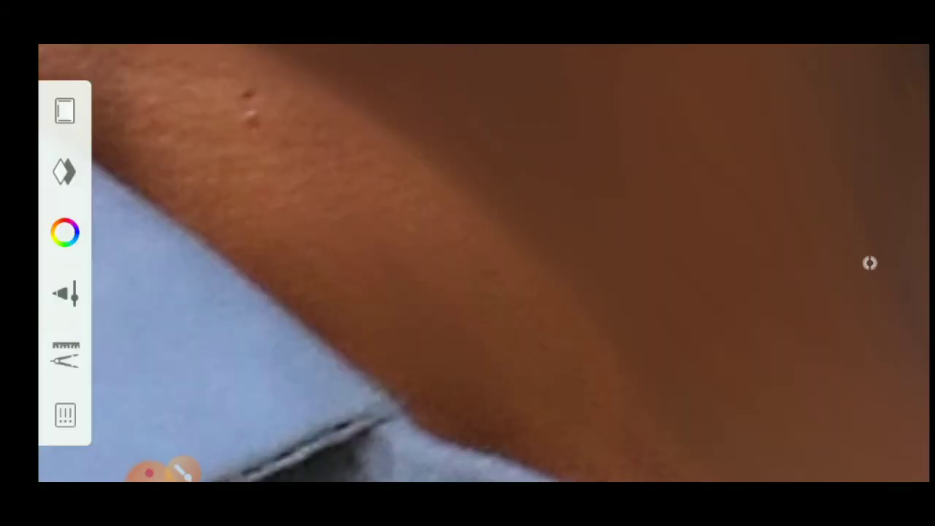
pyautogui.moveTo(467, 263)
pyautogui.mouseDown()
pyautogui.moveTo(439, 248)
pyautogui.moveTo(453, 277)
pyautogui.mouseUp()
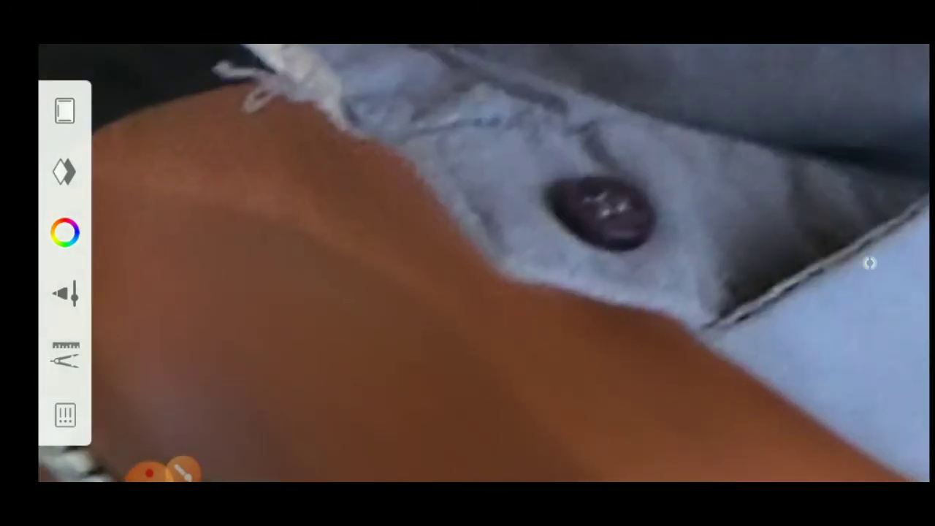
pyautogui.moveTo(468, 263); pyautogui.dragTo(453, 277)
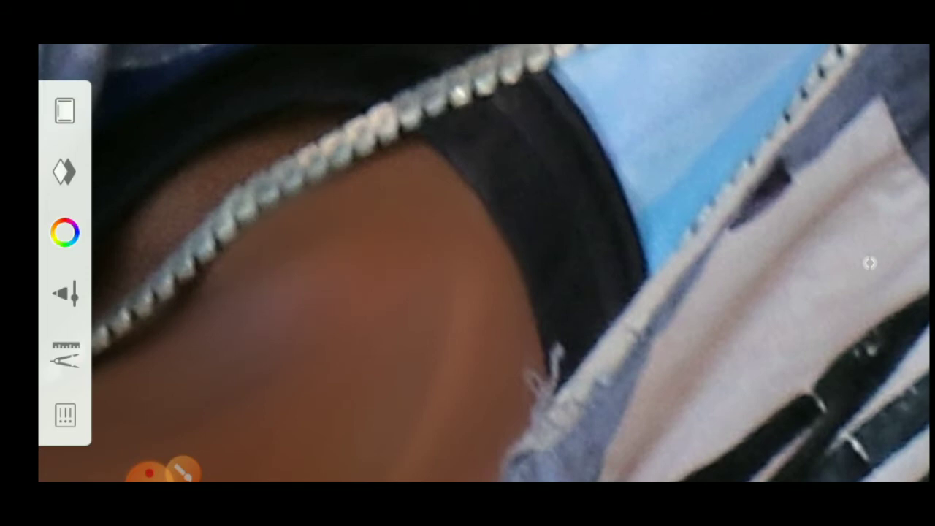
pyautogui.moveTo(467, 262); pyautogui.dragTo(453, 277)
# Step: Shrink the brush to 11.9 and smooth the skin beside the chain and ear
pyautogui.click(182, 471)
pyautogui.moveTo(444, 361); pyautogui.dragTo(444, 386)
pyautogui.click(870, 263)
pyautogui.moveTo(468, 263); pyautogui.dragTo(453, 278)
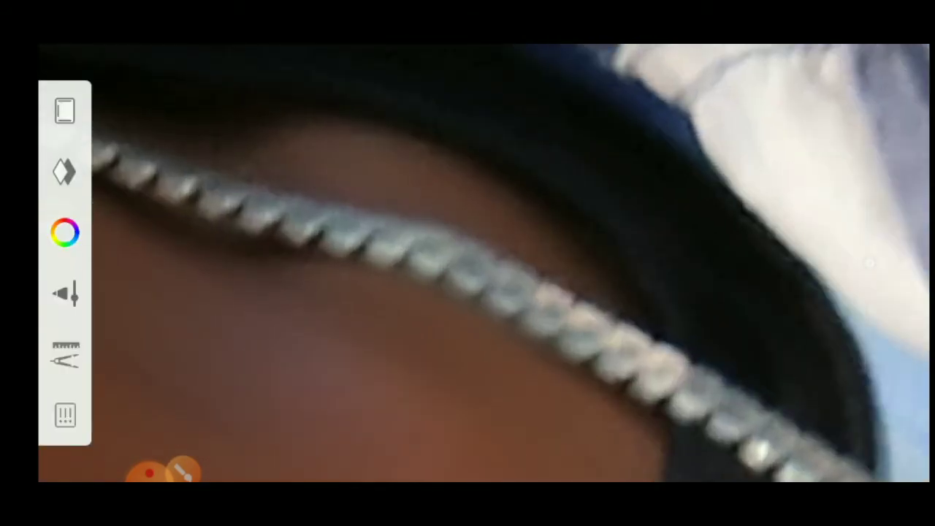
pyautogui.moveTo(468, 263)
pyautogui.mouseDown()
pyautogui.moveTo(452, 277)
pyautogui.moveTo(482, 249)
pyautogui.moveTo(445, 285)
pyautogui.moveTo(482, 248)
pyautogui.mouseUp()
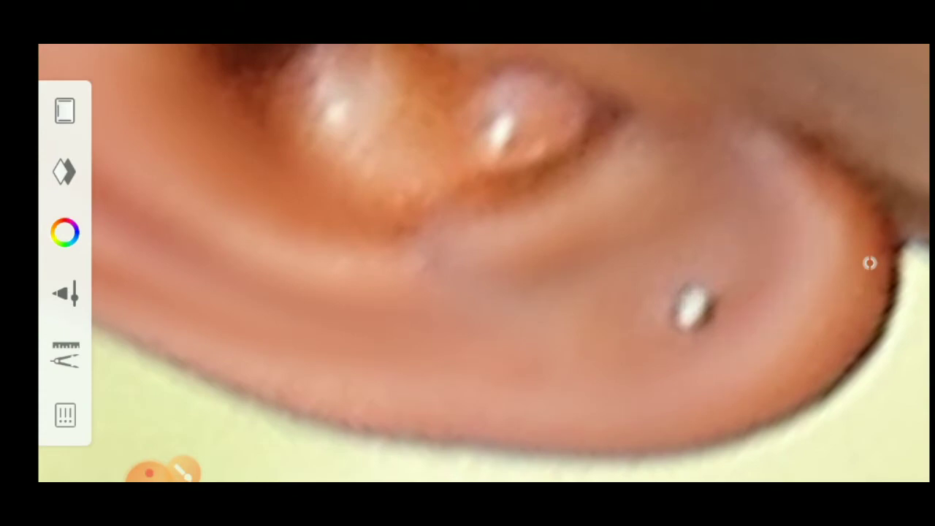
pyautogui.moveTo(468, 263)
pyautogui.mouseDown()
pyautogui.moveTo(482, 248)
pyautogui.moveTo(439, 292)
pyautogui.moveTo(489, 241)
pyautogui.mouseUp()
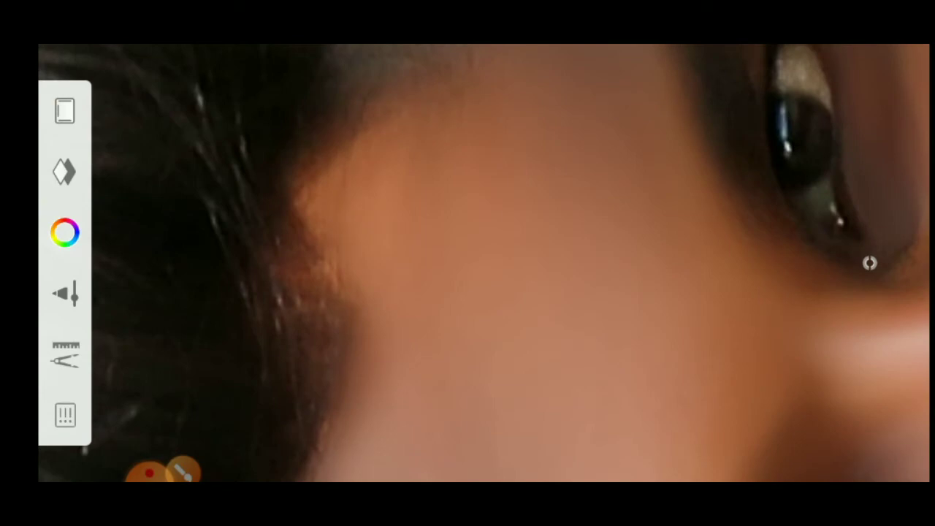
# Step: Enlarge the smudge brush to 21.6 and blend the white speck into the hand
pyautogui.click(64, 232)
pyautogui.click(873, 262)
pyautogui.click(65, 293)
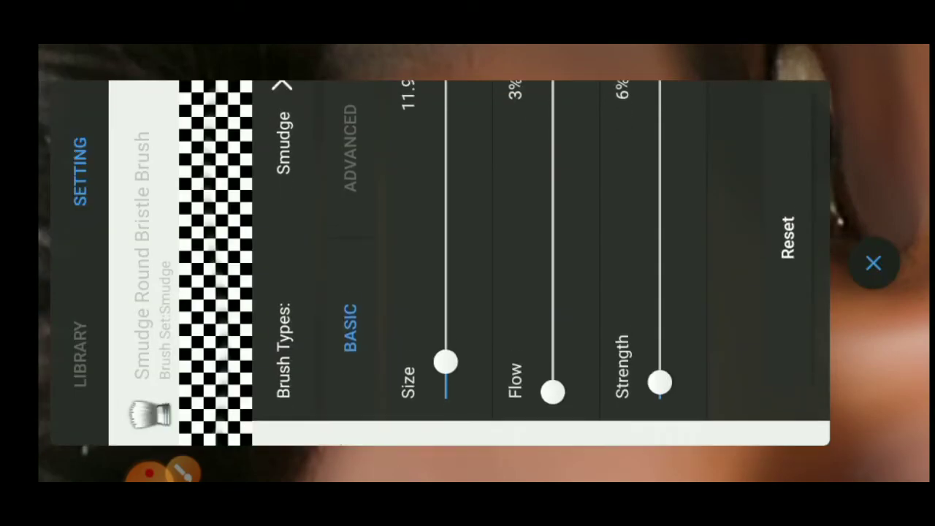
pyautogui.moveTo(444, 361); pyautogui.dragTo(444, 356)
pyautogui.click(873, 263)
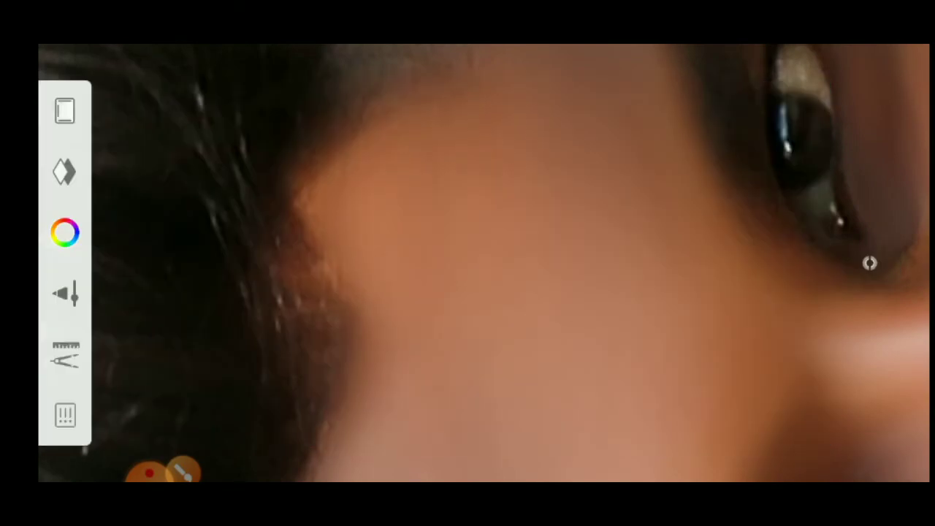
pyautogui.moveTo(467, 262)
pyautogui.mouseDown()
pyautogui.moveTo(453, 278)
pyautogui.moveTo(474, 256)
pyautogui.moveTo(518, 241)
pyautogui.mouseUp()
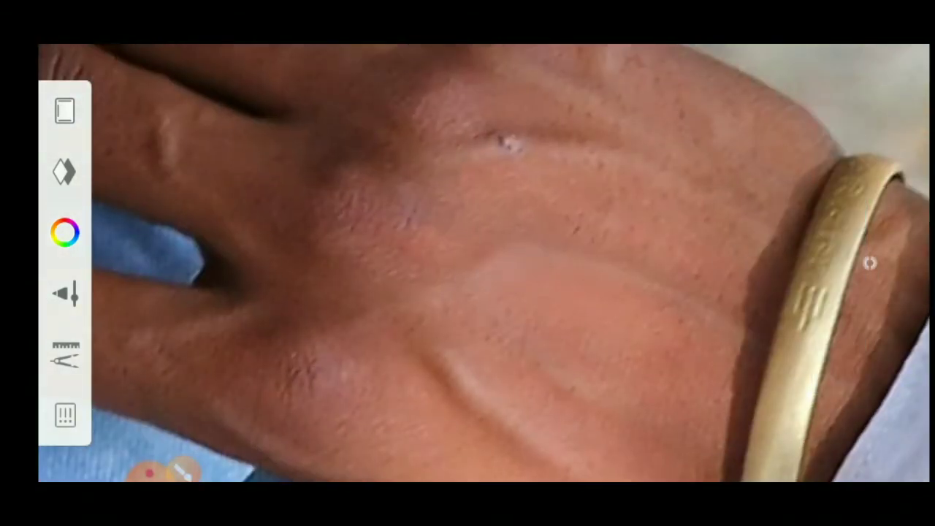
pyautogui.moveTo(512, 145); pyautogui.dragTo(491, 138)
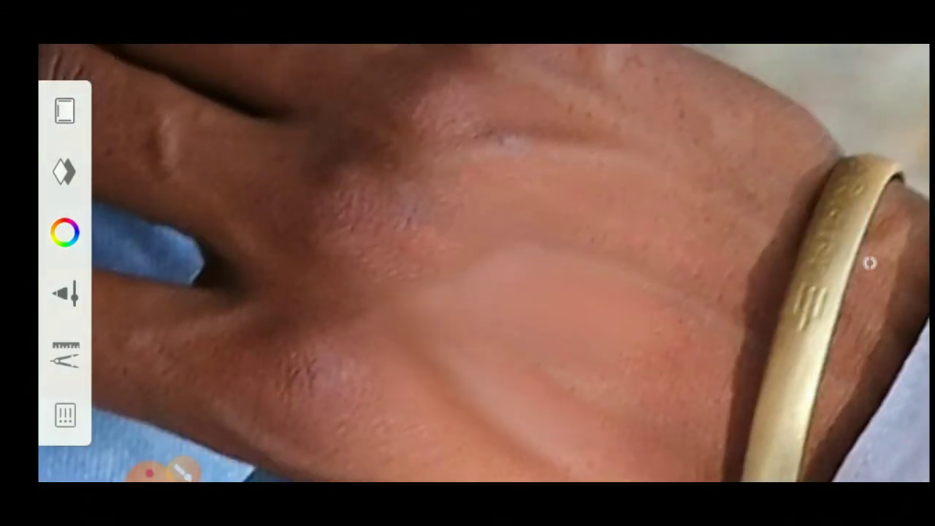
# Step: At size 27.2, smooth the back of the hand and fingers toward the bangle
pyautogui.moveTo(519, 241); pyautogui.dragTo(512, 248)
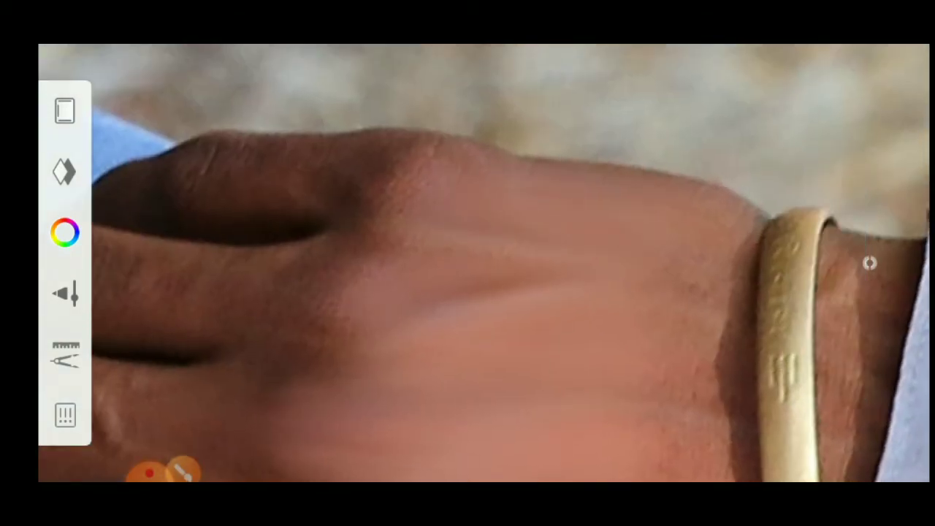
pyautogui.moveTo(467, 263); pyautogui.dragTo(482, 248)
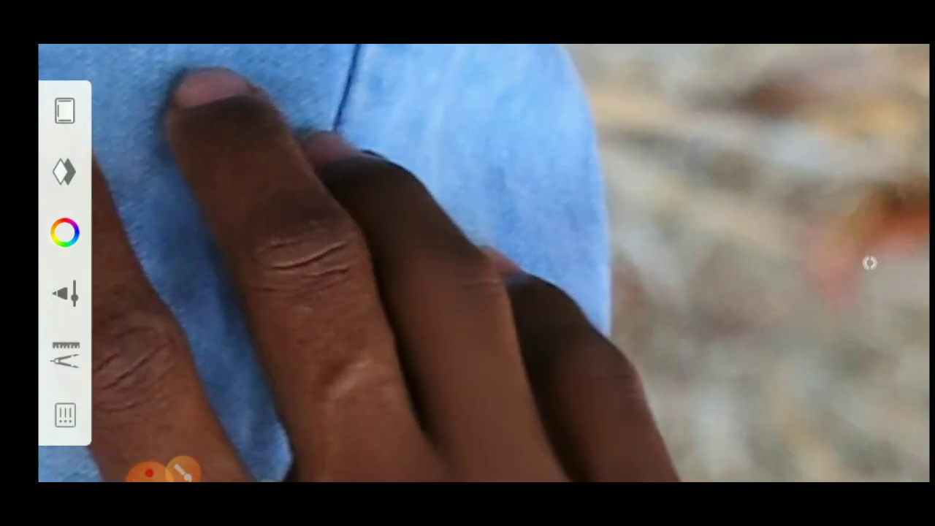
pyautogui.moveTo(468, 263); pyautogui.dragTo(482, 249)
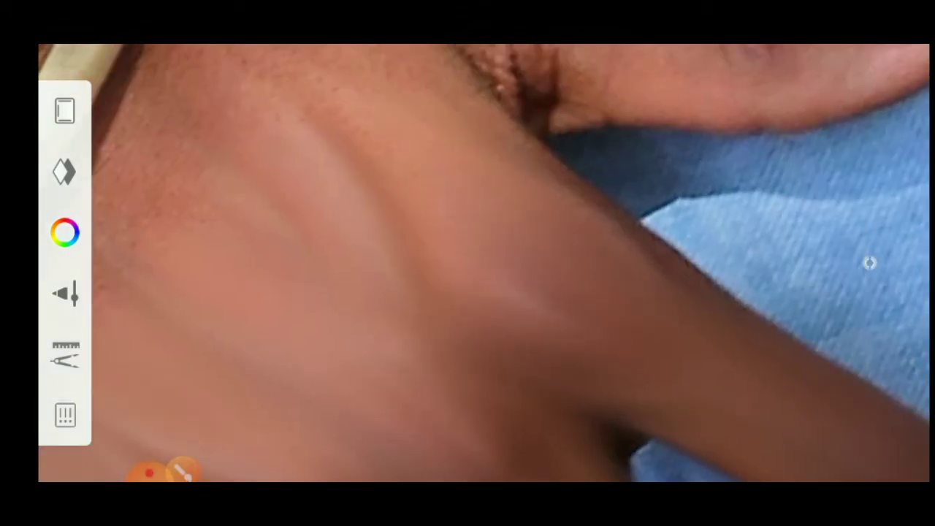
pyautogui.click(182, 471)
pyautogui.moveTo(443, 355); pyautogui.dragTo(444, 334)
pyautogui.click(870, 261)
pyautogui.moveTo(467, 263); pyautogui.dragTo(496, 233)
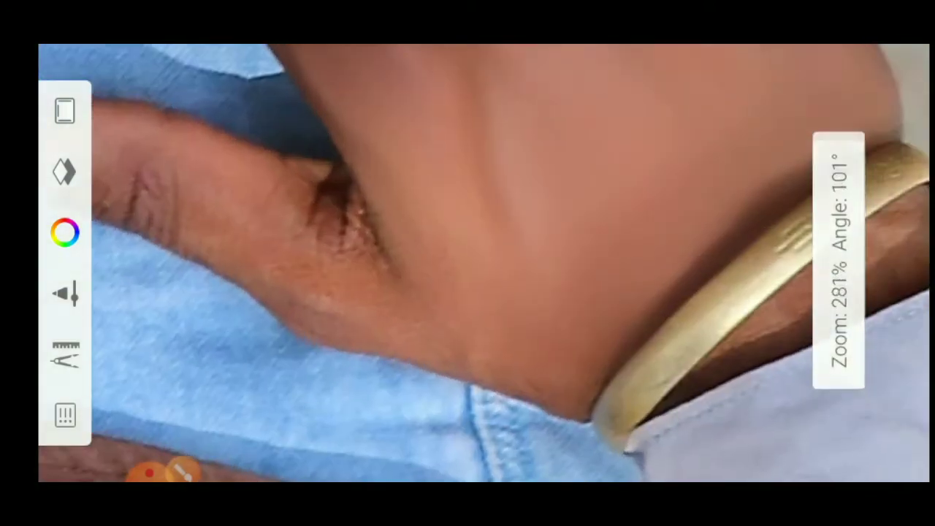
pyautogui.moveTo(467, 263); pyautogui.dragTo(496, 233)
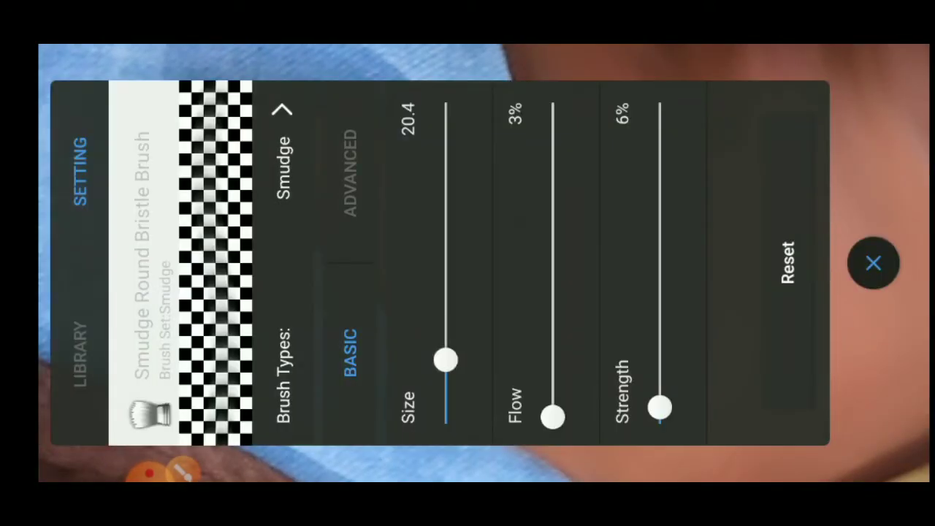
pyautogui.click(869, 263)
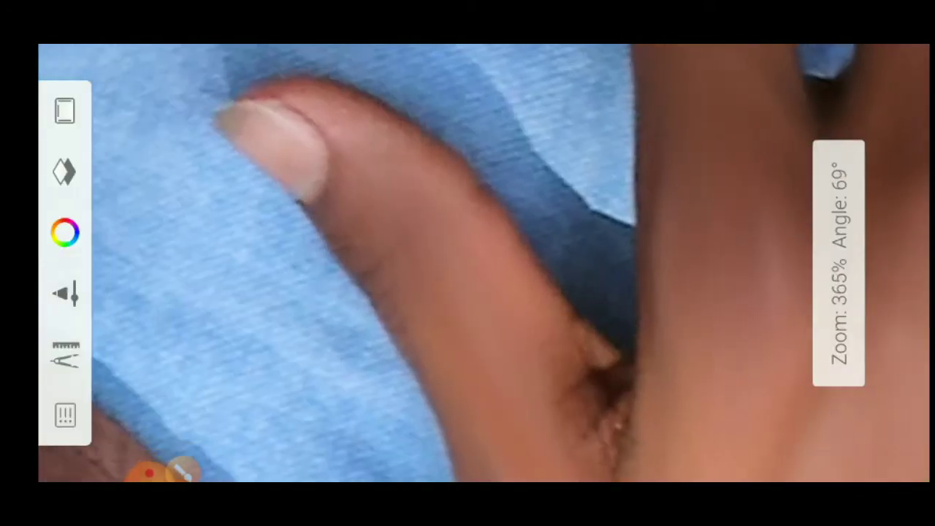
pyautogui.moveTo(467, 262); pyautogui.dragTo(496, 234)
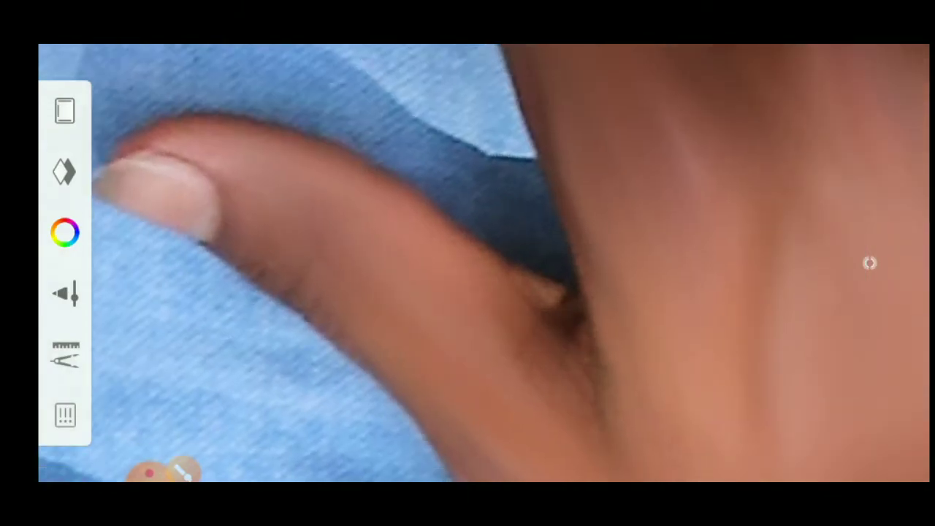
pyautogui.moveTo(467, 263)
pyautogui.mouseDown()
pyautogui.moveTo(482, 249)
pyautogui.moveTo(453, 277)
pyautogui.moveTo(497, 240)
pyautogui.moveTo(438, 292)
pyautogui.moveTo(497, 233)
pyautogui.mouseUp()
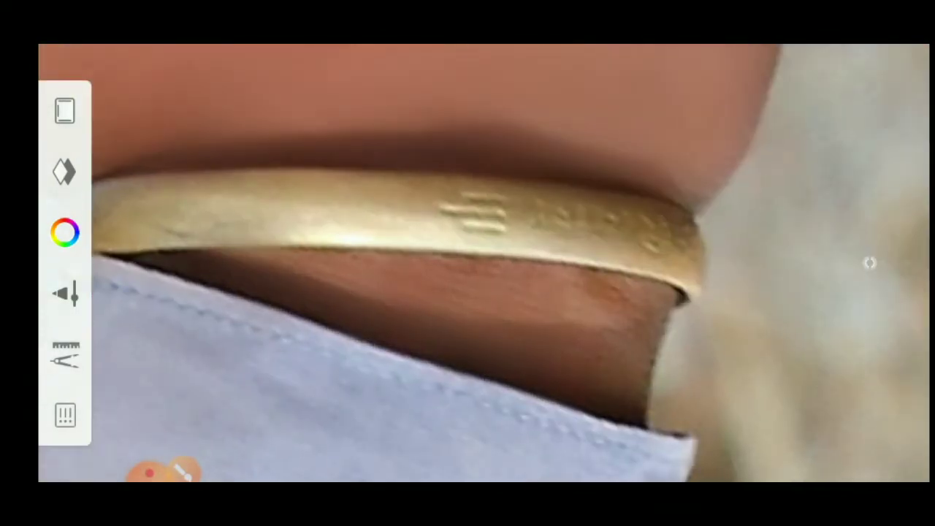
pyautogui.moveTo(467, 263)
pyautogui.mouseDown()
pyautogui.moveTo(438, 292)
pyautogui.moveTo(482, 248)
pyautogui.moveTo(409, 321)
pyautogui.moveTo(526, 219)
pyautogui.moveTo(555, 248)
pyautogui.mouseUp()
# Step: Raise the Smudge brush size to 37.3 and smooth the forearm's shadow edge
pyautogui.click(869, 262)
pyautogui.moveTo(445, 355); pyautogui.dragTo(445, 307)
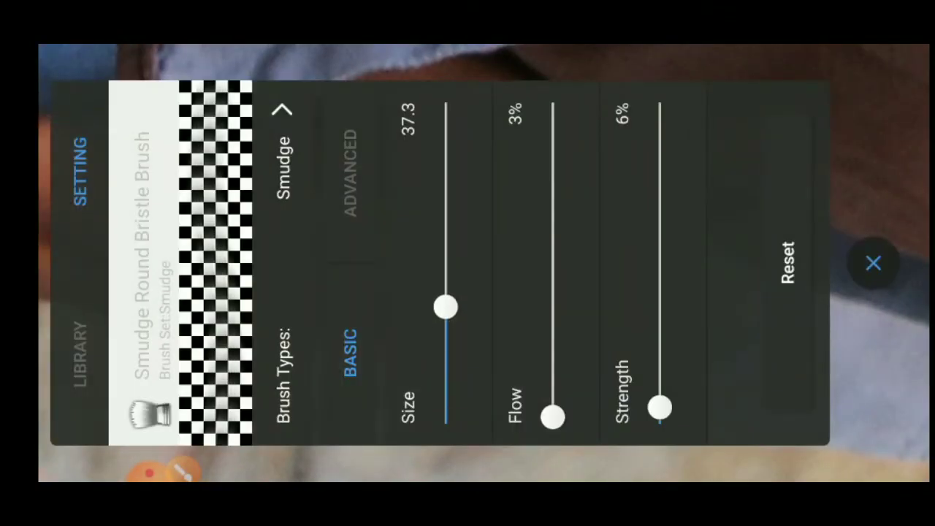
pyautogui.click(871, 263)
pyautogui.moveTo(679, 257); pyautogui.dragTo(679, 327)
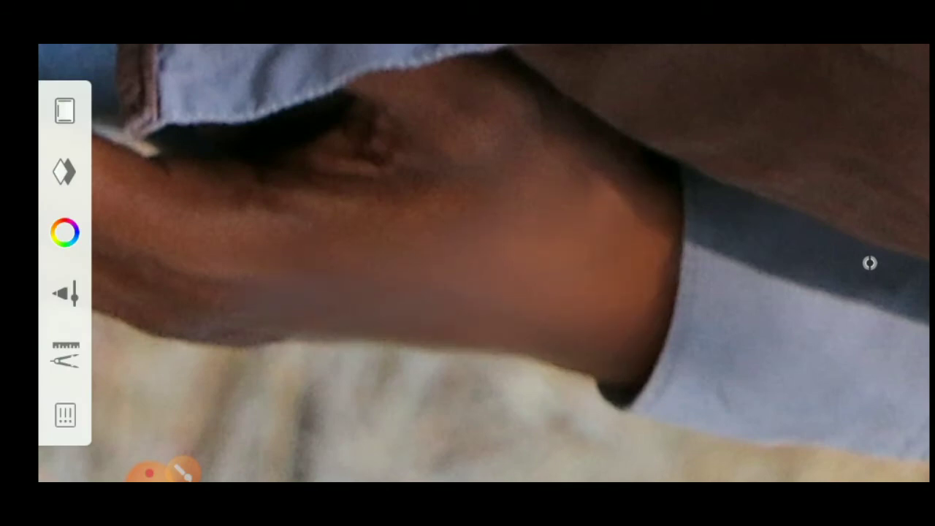
# Step: Work over the hand, forearm and cuff, then zoom onto the cheek beside the ear
pyautogui.moveTo(468, 263)
pyautogui.mouseDown()
pyautogui.moveTo(497, 241)
pyautogui.moveTo(423, 292)
pyautogui.mouseUp()
pyautogui.click(869, 263)
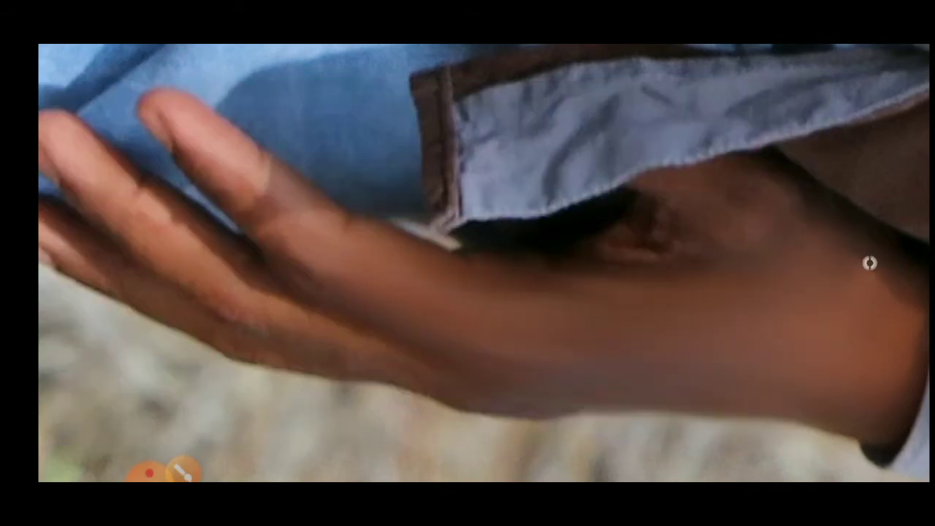
pyautogui.moveTo(467, 263); pyautogui.dragTo(511, 292)
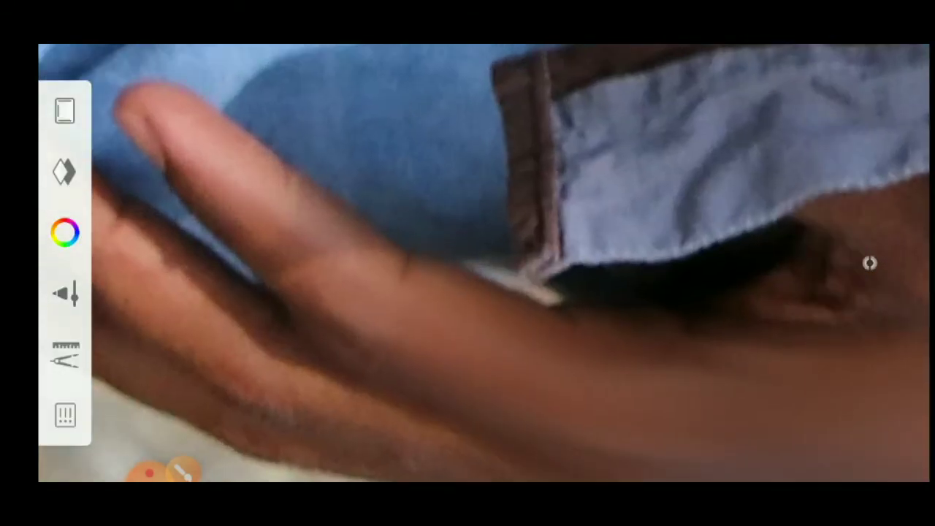
pyautogui.moveTo(467, 263)
pyautogui.mouseDown()
pyautogui.moveTo(439, 278)
pyautogui.moveTo(511, 248)
pyautogui.moveTo(409, 292)
pyautogui.moveTo(438, 241)
pyautogui.moveTo(511, 248)
pyautogui.mouseUp()
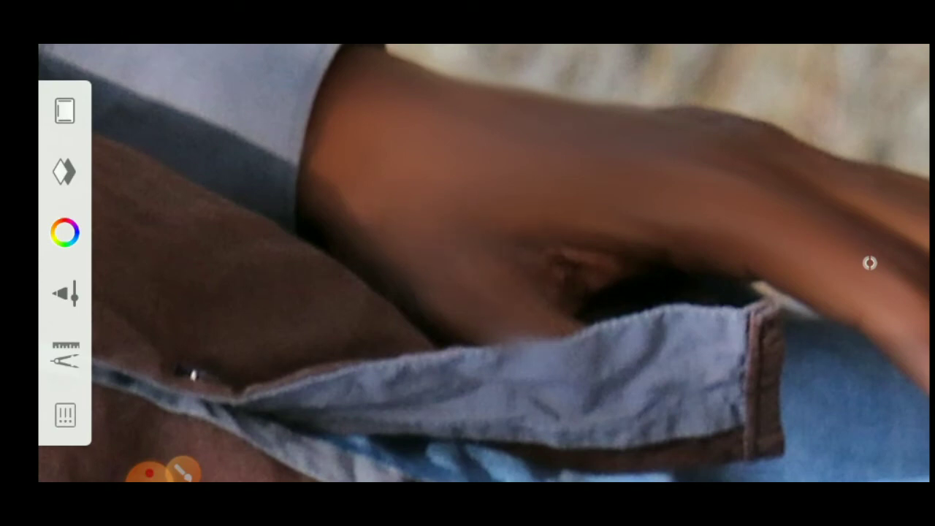
pyautogui.moveTo(467, 263); pyautogui.dragTo(526, 241)
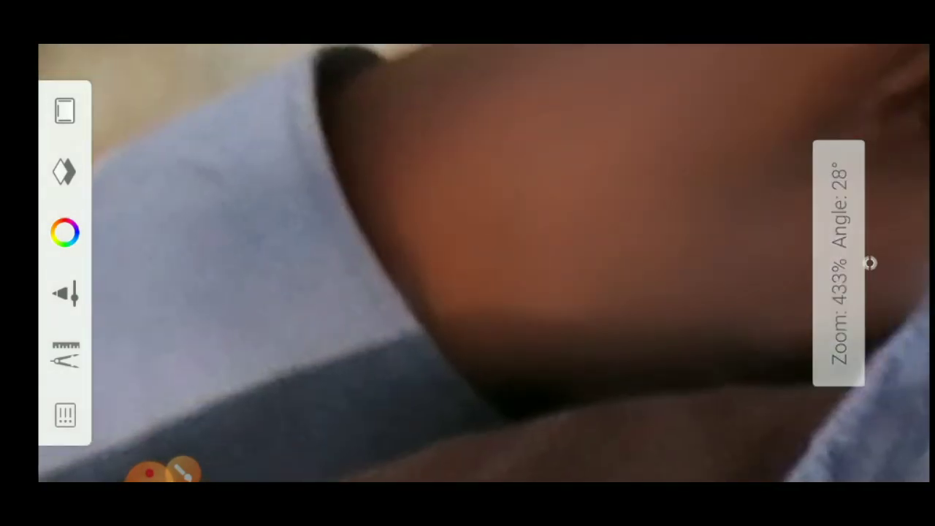
pyautogui.moveTo(468, 263); pyautogui.dragTo(511, 241)
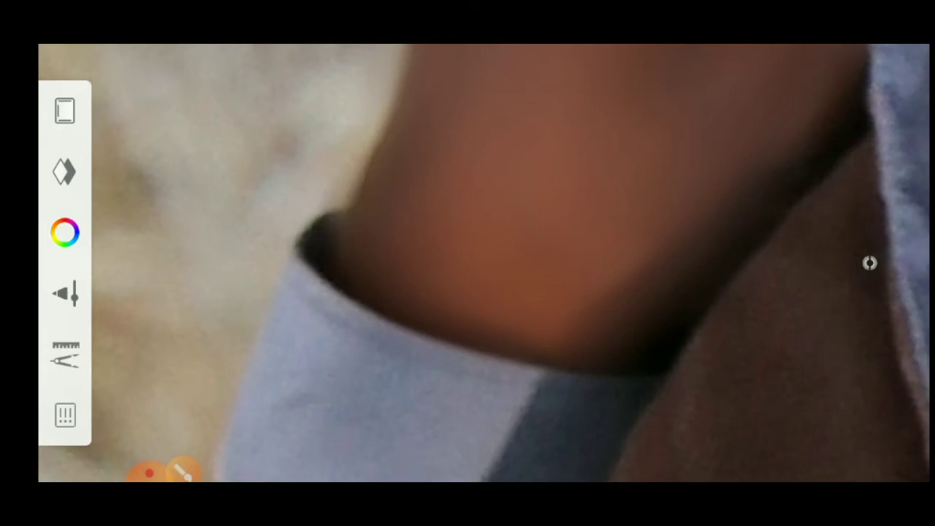
pyautogui.moveTo(467, 263)
pyautogui.mouseDown()
pyautogui.moveTo(409, 292)
pyautogui.moveTo(540, 226)
pyautogui.mouseUp()
pyautogui.moveTo(467, 263)
pyautogui.mouseDown()
pyautogui.moveTo(438, 278)
pyautogui.moveTo(511, 241)
pyautogui.mouseUp()
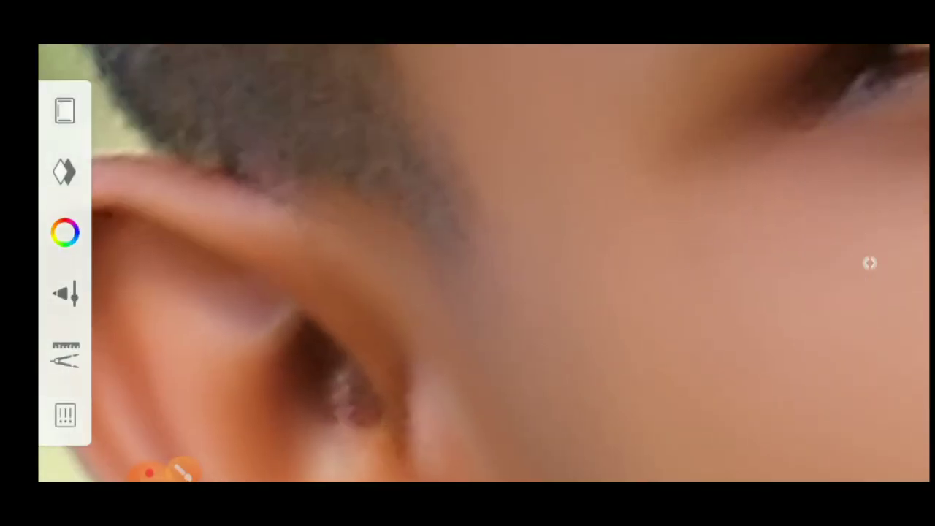
pyautogui.moveTo(869, 263)
pyautogui.mouseDown()
pyautogui.moveTo(855, 278)
pyautogui.moveTo(839, 263)
pyautogui.moveTo(869, 263)
pyautogui.mouseUp()
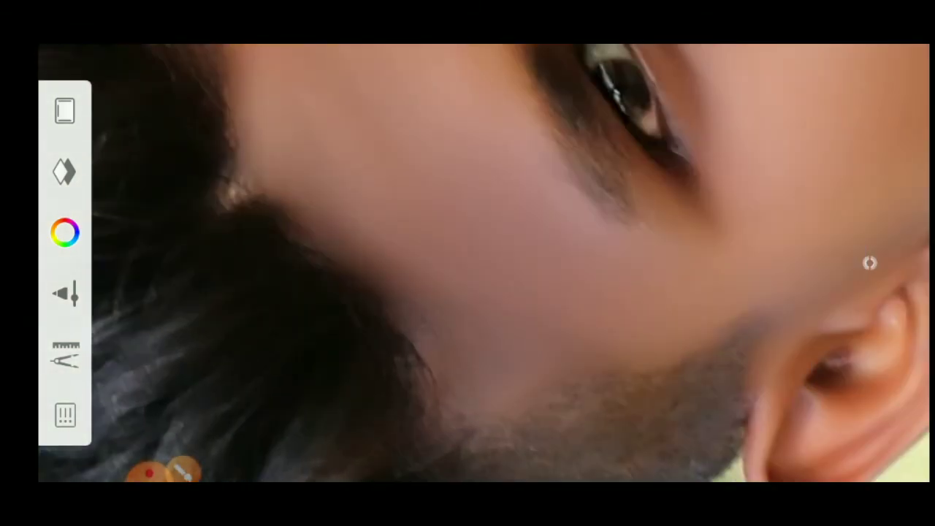
# Step: Zoom the canvas in and out until the whole portrait fits the view
pyautogui.scroll(-3, 869, 263)
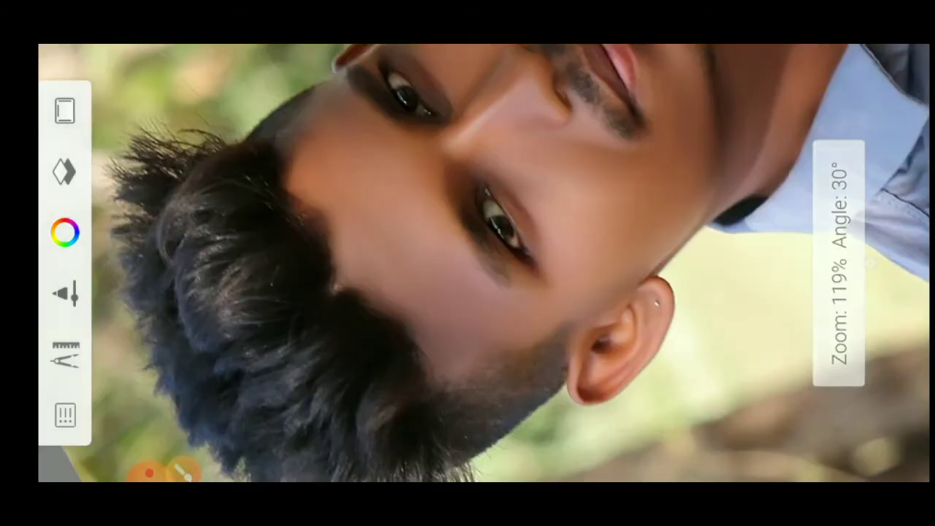
pyautogui.scroll(3, 869, 263)
pyautogui.scroll(-2, 869, 263)
pyautogui.scroll(-3, 869, 263)
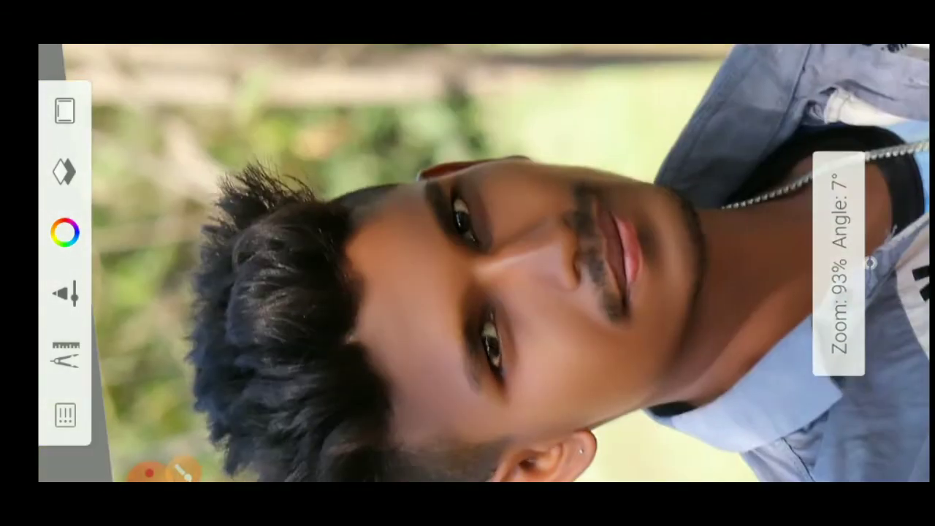
pyautogui.scroll(-2, 869, 263)
pyautogui.scroll(5, 869, 263)
pyautogui.scroll(2, 869, 263)
pyautogui.scroll(2, 869, 263)
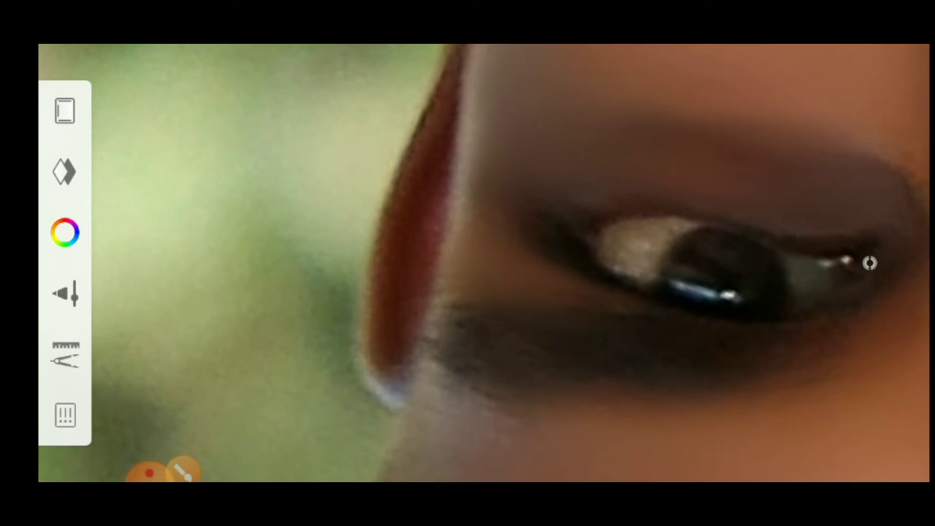
pyautogui.scroll(-2, 869, 263)
pyautogui.scroll(-2, 869, 263)
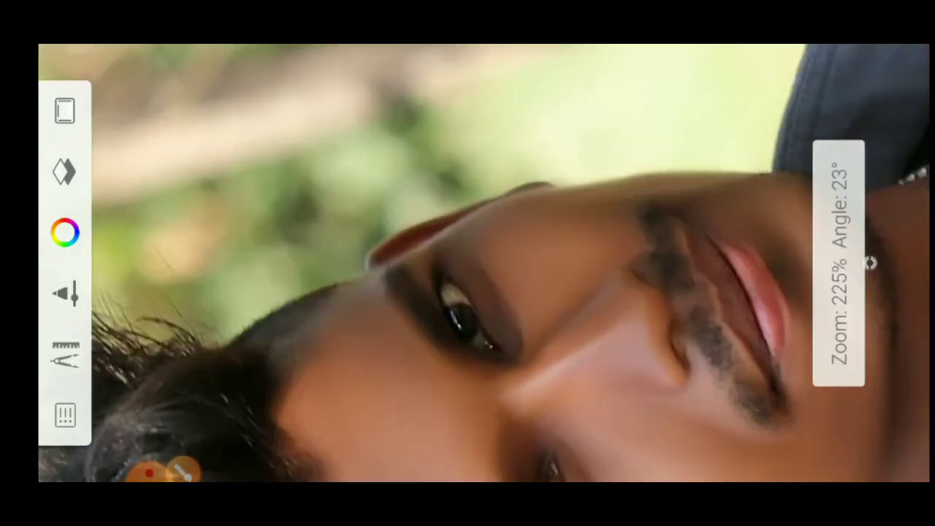
pyautogui.scroll(-3, 869, 263)
# Step: Save the retouched portrait to the device through the main menu's Share options
pyautogui.click(150, 471)
pyautogui.click(538, 325)
pyautogui.click(480, 292)
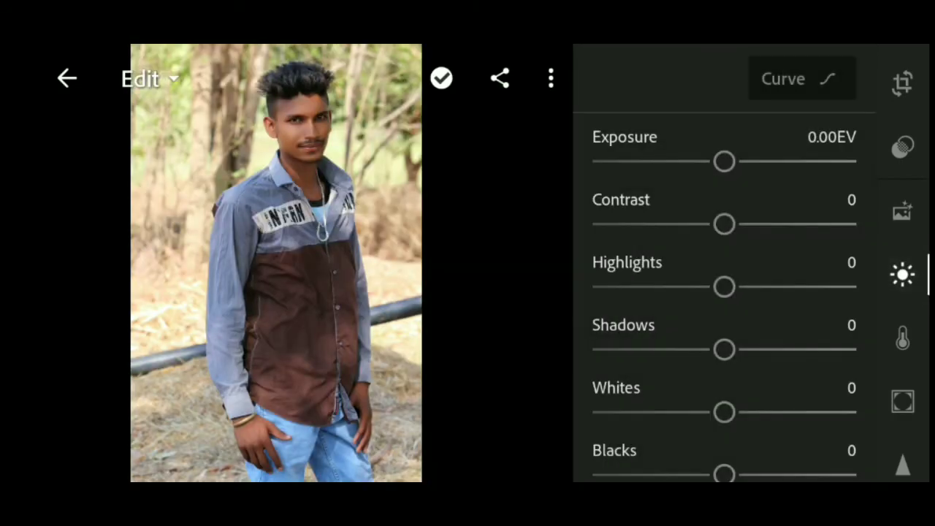
# Step: Set Exposure +0.30EV, Contrast -34, Highlights -32, Shadows 30, Whites -99 and Blacks 23
pyautogui.moveTo(723, 161); pyautogui.dragTo(732, 160)
pyautogui.moveTo(724, 223); pyautogui.dragTo(680, 224)
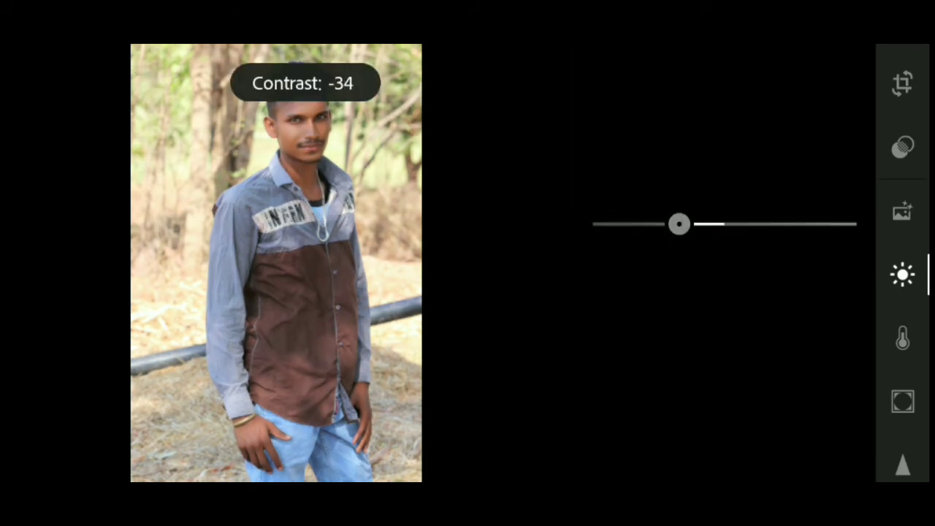
pyautogui.moveTo(722, 285)
pyautogui.mouseDown()
pyautogui.moveTo(745, 286)
pyautogui.moveTo(675, 286)
pyautogui.moveTo(763, 301)
pyautogui.mouseUp()
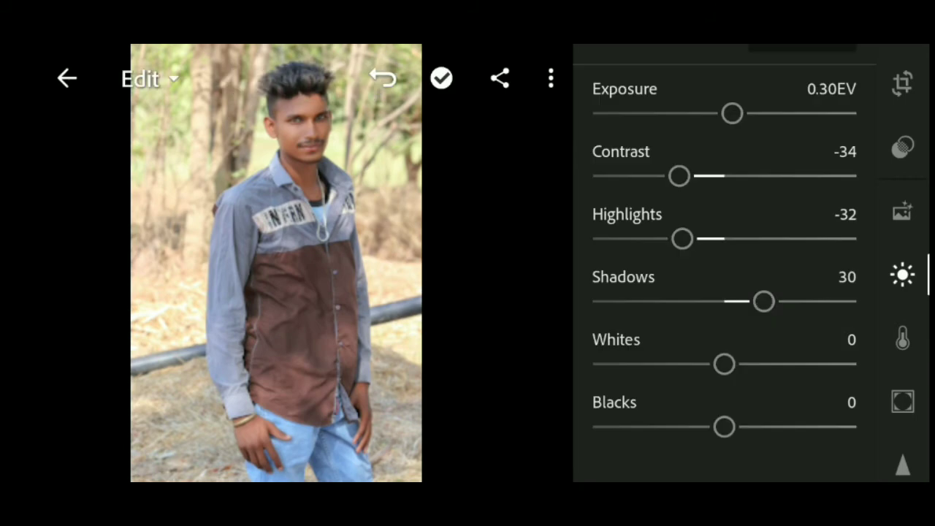
pyautogui.moveTo(724, 363); pyautogui.dragTo(593, 364)
pyautogui.moveTo(723, 427); pyautogui.dragTo(754, 427)
# Step: Compare against the original, then start raising Vibrance in the Color panel
pyautogui.click(276, 263)
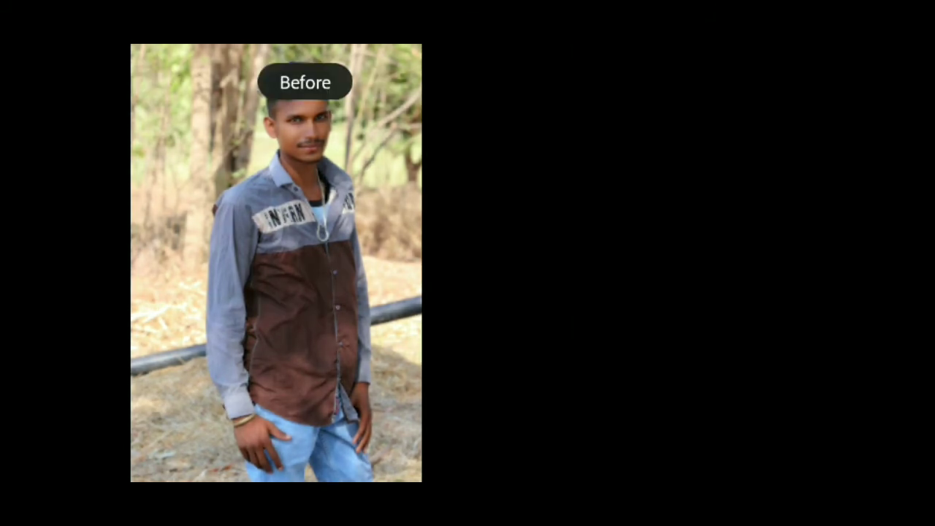
pyautogui.click(276, 263)
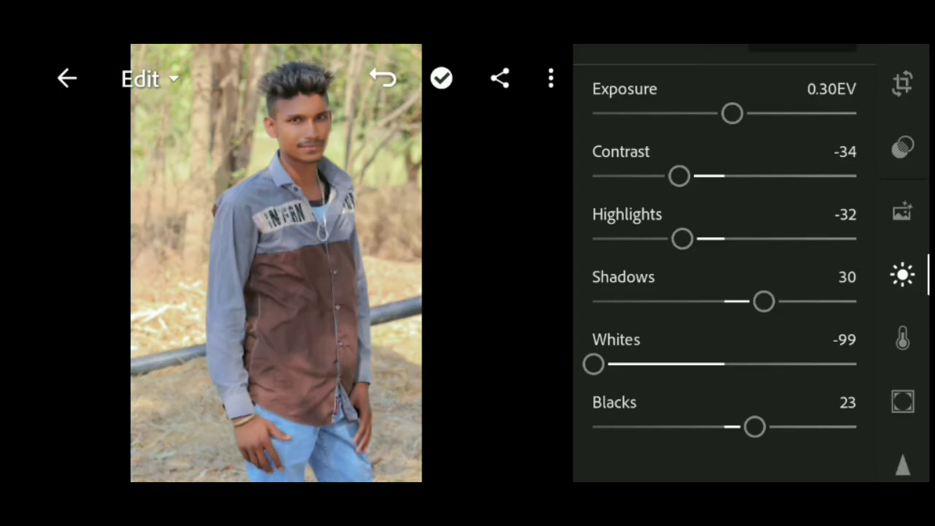
pyautogui.click(902, 337)
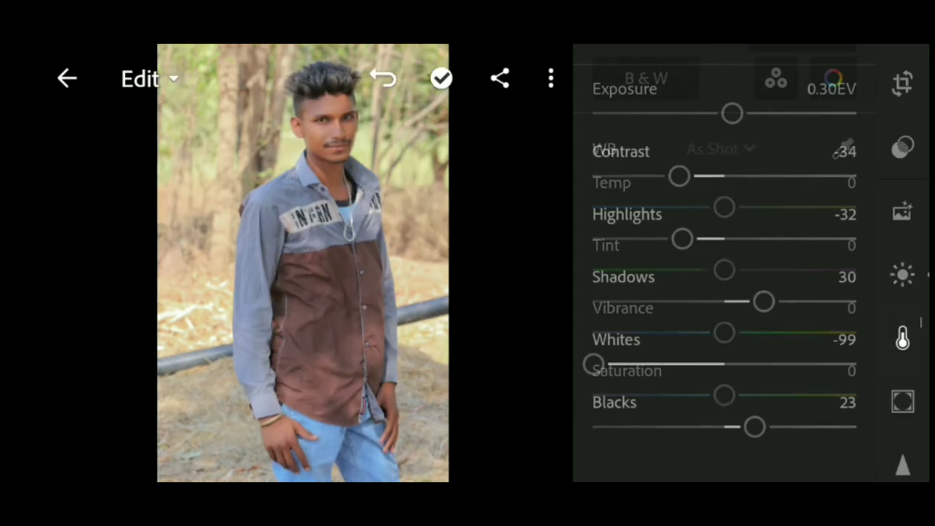
pyautogui.moveTo(724, 332); pyautogui.dragTo(755, 333)
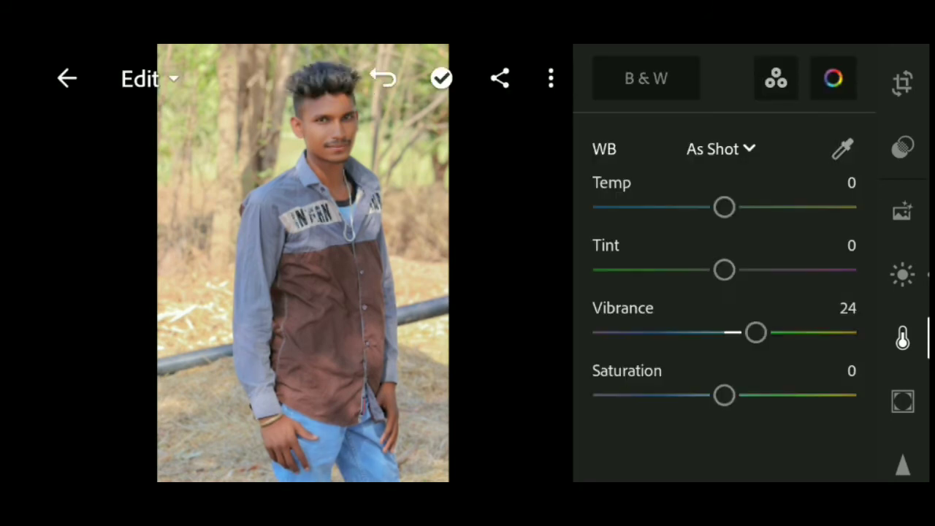
# Step: Set the orange Color Mix range to Hue -1, Saturation -20, Luminance 25, then compare
pyautogui.click(833, 78)
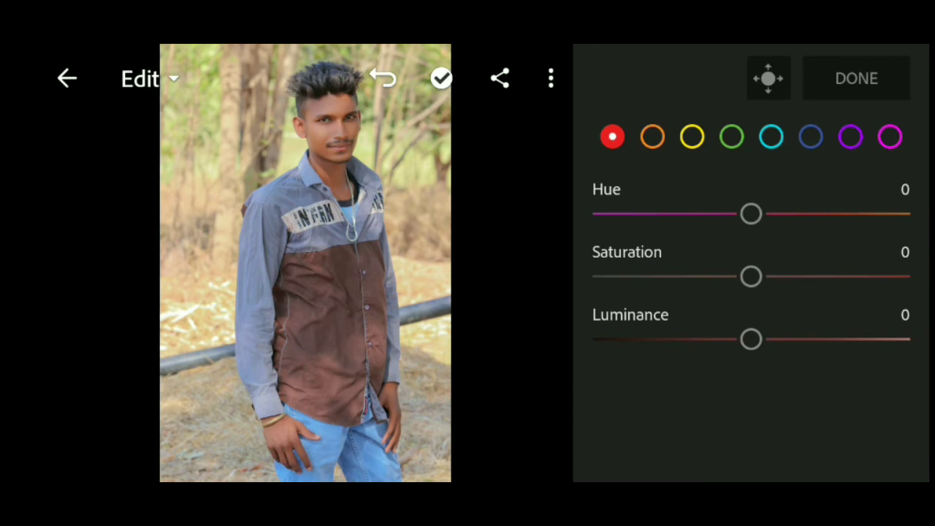
pyautogui.click(652, 136)
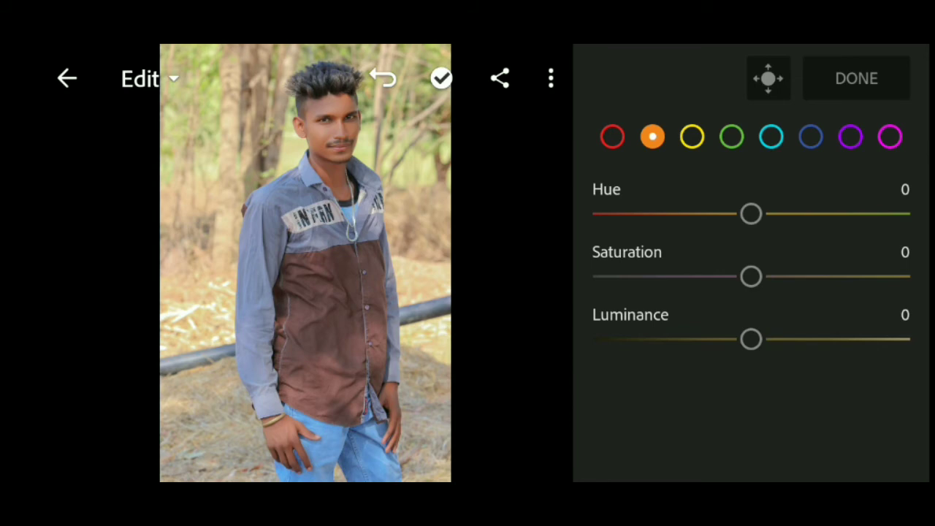
pyautogui.moveTo(751, 213)
pyautogui.mouseDown()
pyautogui.moveTo(782, 213)
pyautogui.moveTo(741, 213)
pyautogui.mouseUp()
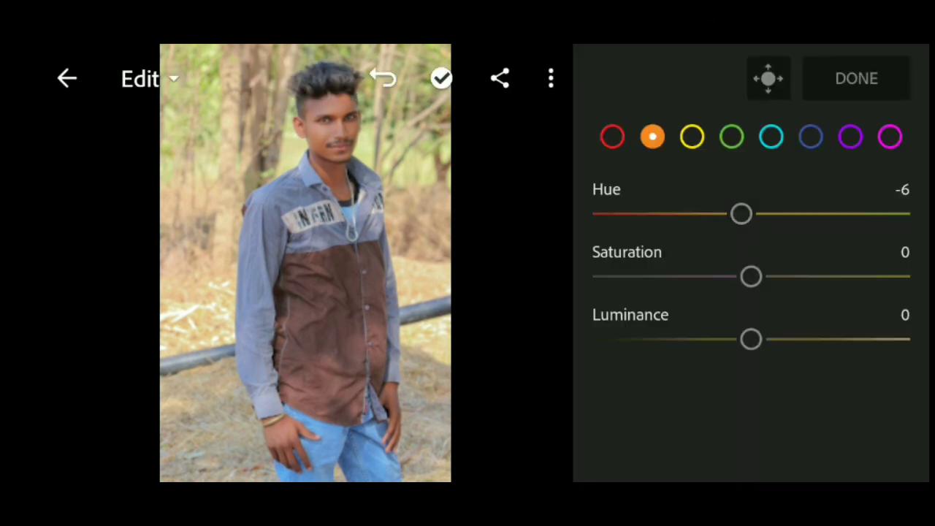
pyautogui.moveTo(751, 276)
pyautogui.mouseDown()
pyautogui.moveTo(703, 276)
pyautogui.moveTo(719, 276)
pyautogui.mouseUp()
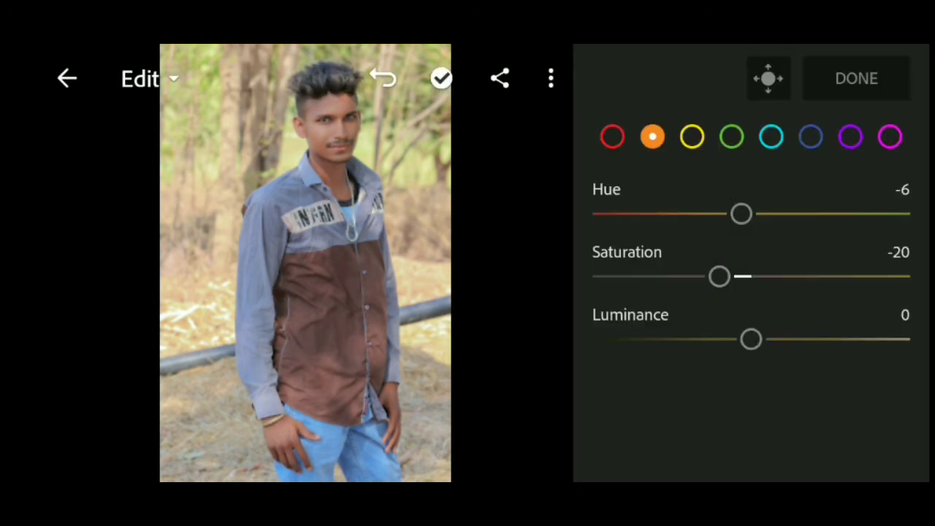
pyautogui.moveTo(751, 339); pyautogui.dragTo(791, 339)
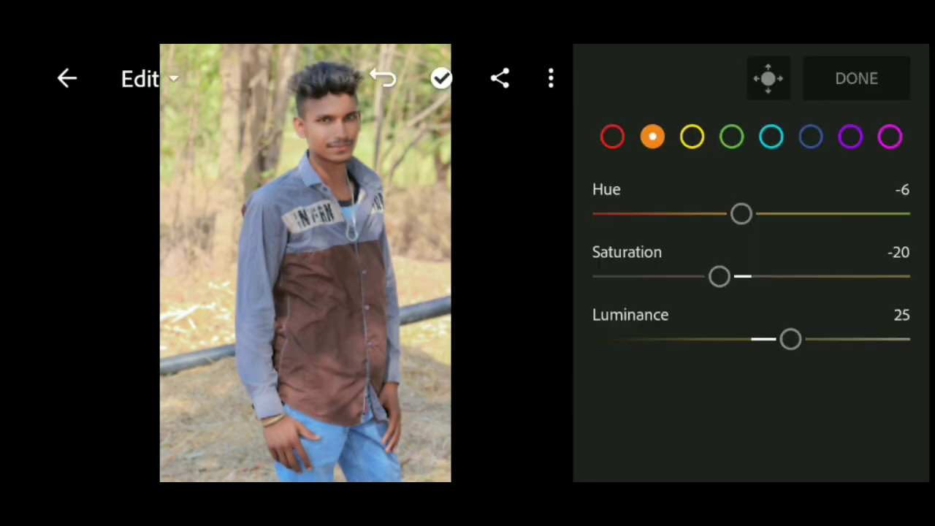
pyautogui.moveTo(740, 214); pyautogui.dragTo(748, 214)
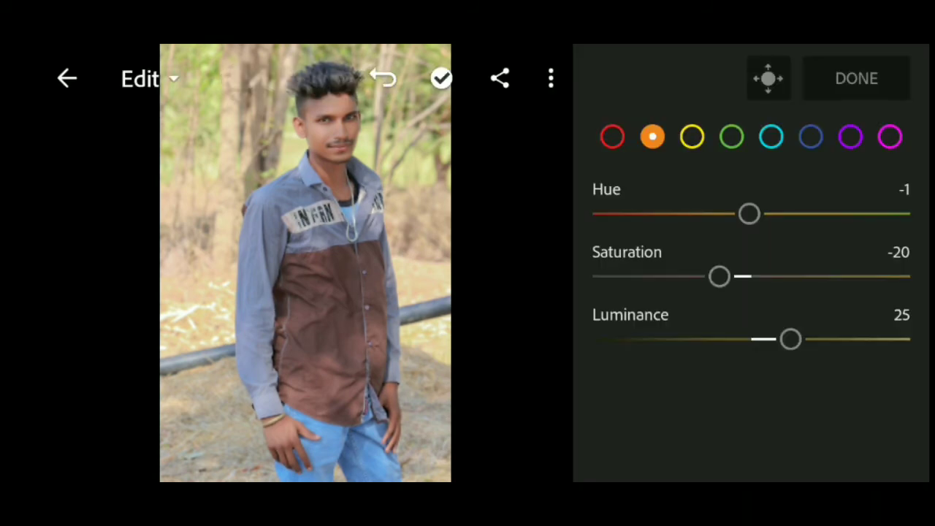
pyautogui.moveTo(305, 263); pyautogui.dragTo(306, 263)
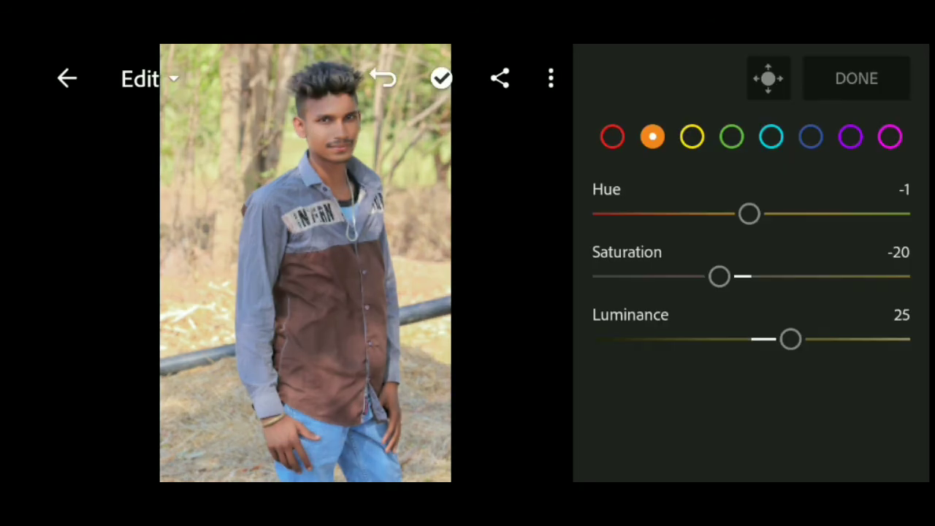
# Step: Shift yellow hue to -50 and green hue to -33, both at full saturation
pyautogui.click(691, 136)
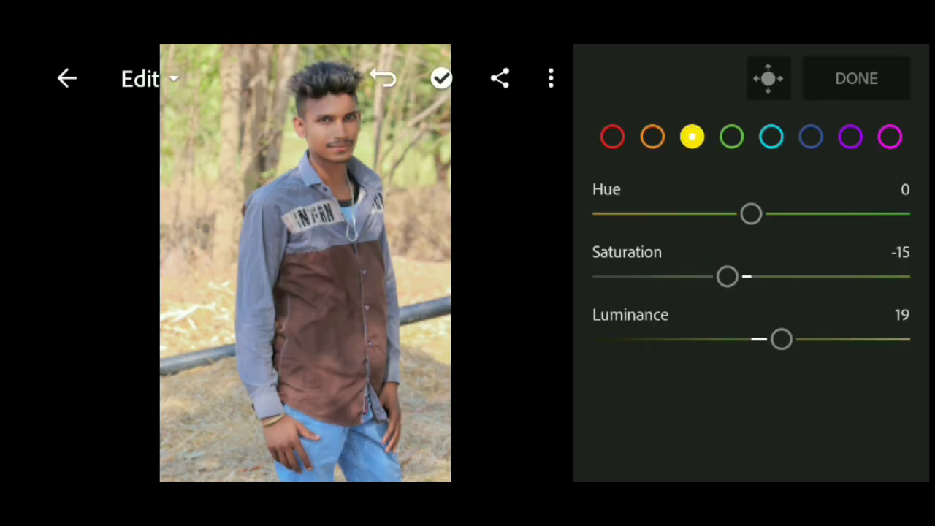
pyautogui.moveTo(749, 214); pyautogui.dragTo(671, 213)
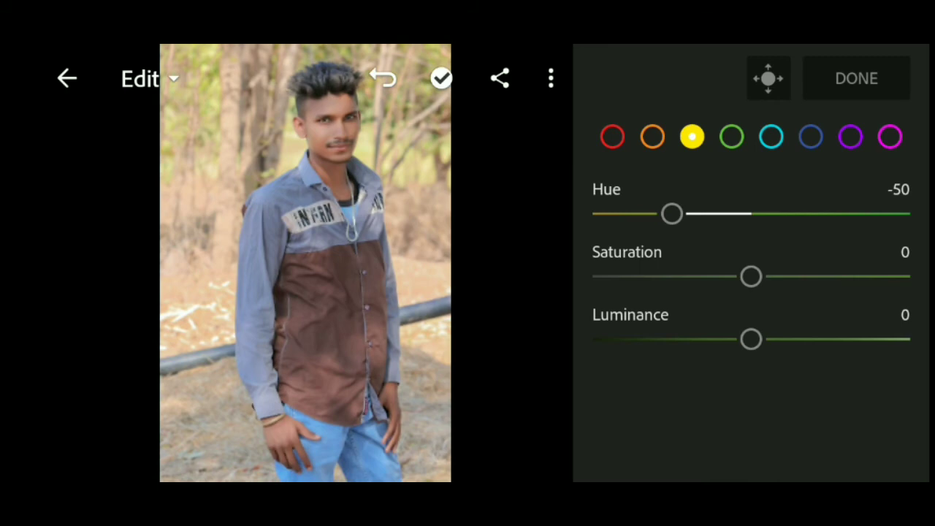
pyautogui.moveTo(750, 277); pyautogui.dragTo(909, 276)
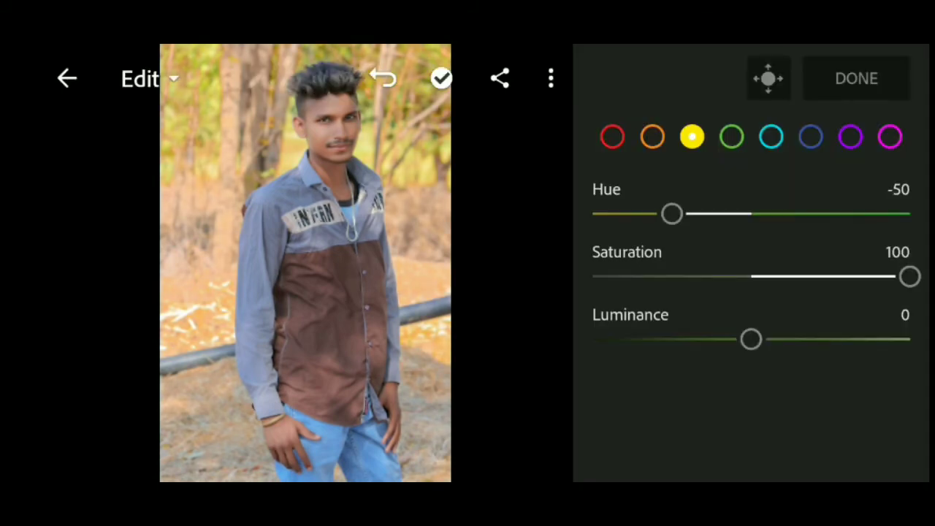
pyautogui.click(731, 136)
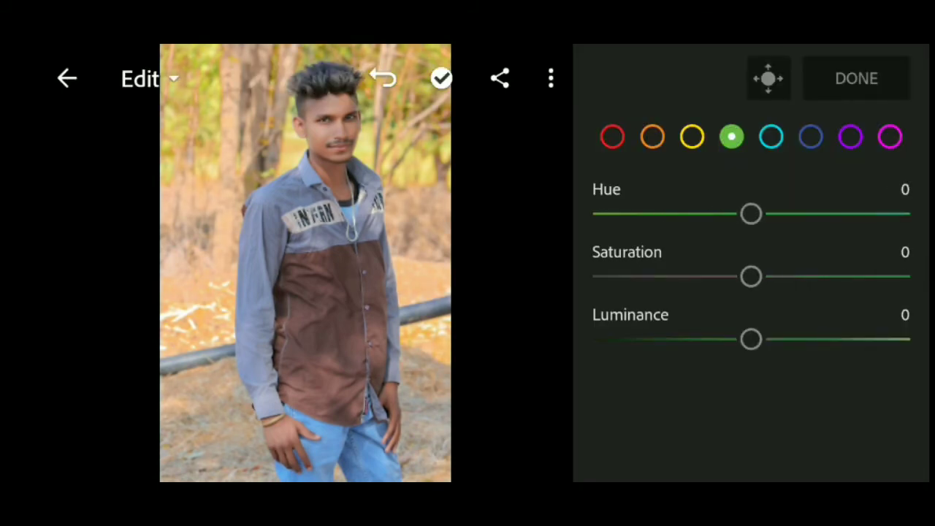
pyautogui.moveTo(750, 213); pyautogui.dragTo(698, 214)
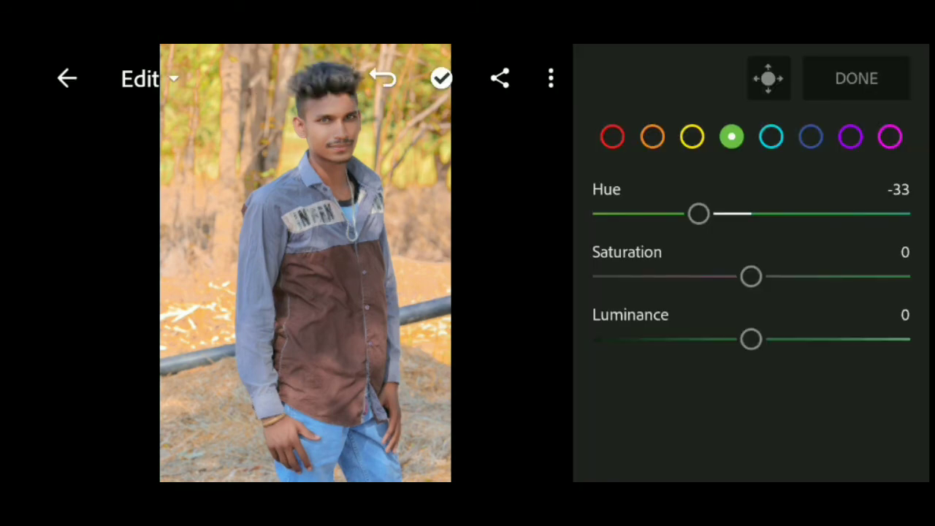
pyautogui.moveTo(751, 276); pyautogui.dragTo(909, 276)
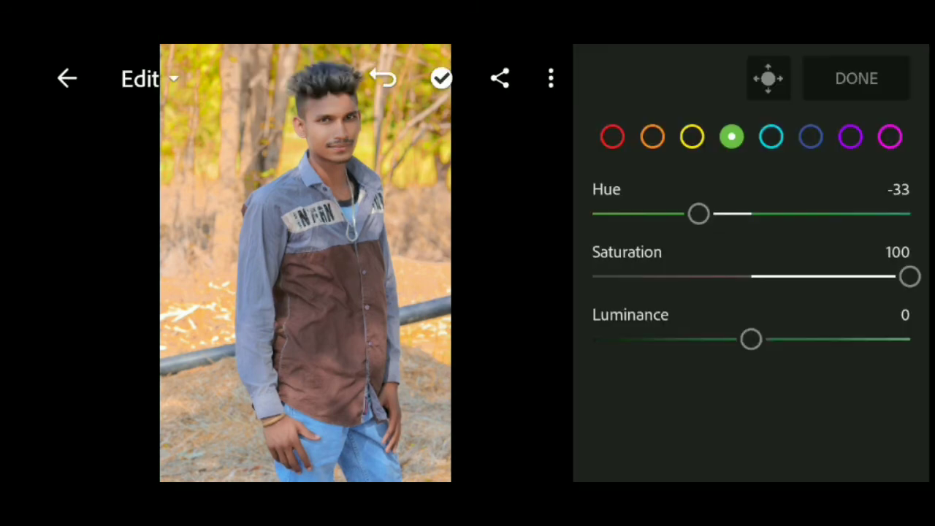
pyautogui.moveTo(306, 263); pyautogui.dragTo(306, 263)
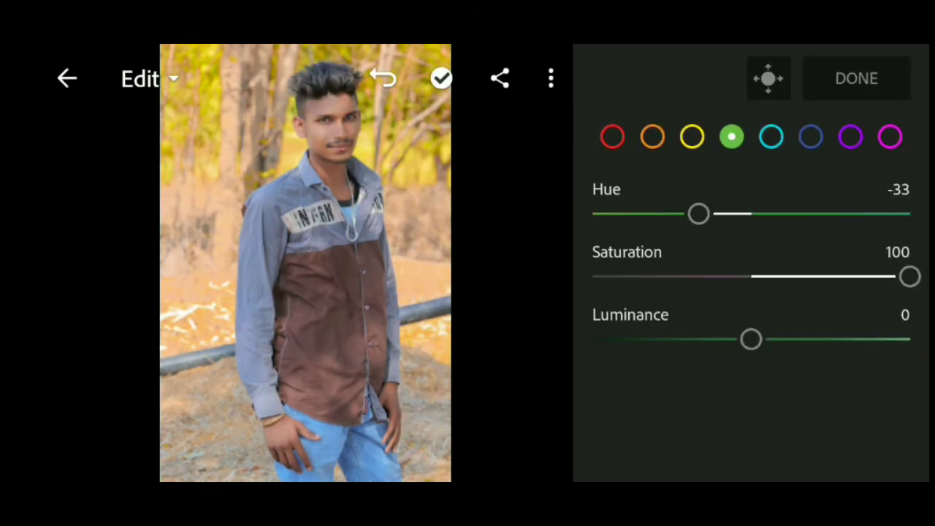
# Step: Raise cyan saturation to 99, blue to 34 with hue -15, and boost purple and magenta
pyautogui.click(771, 137)
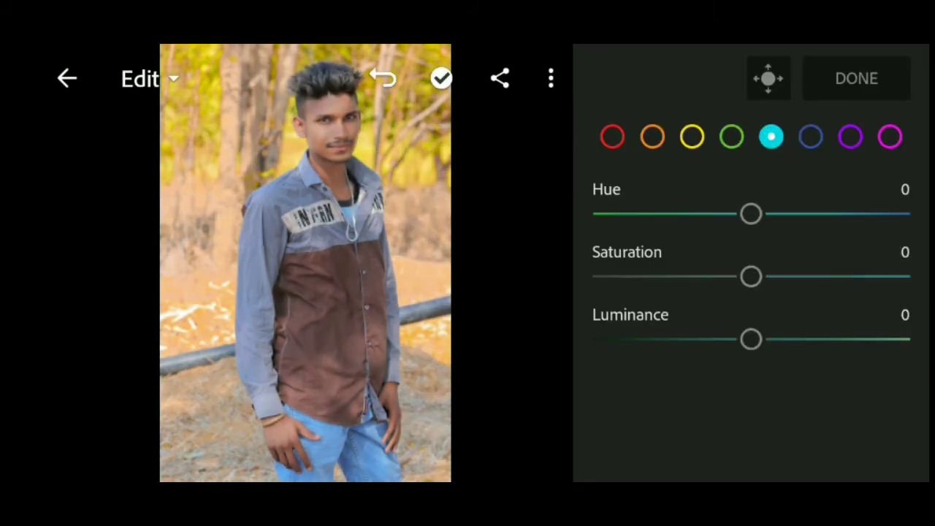
pyautogui.moveTo(751, 276); pyautogui.dragTo(908, 276)
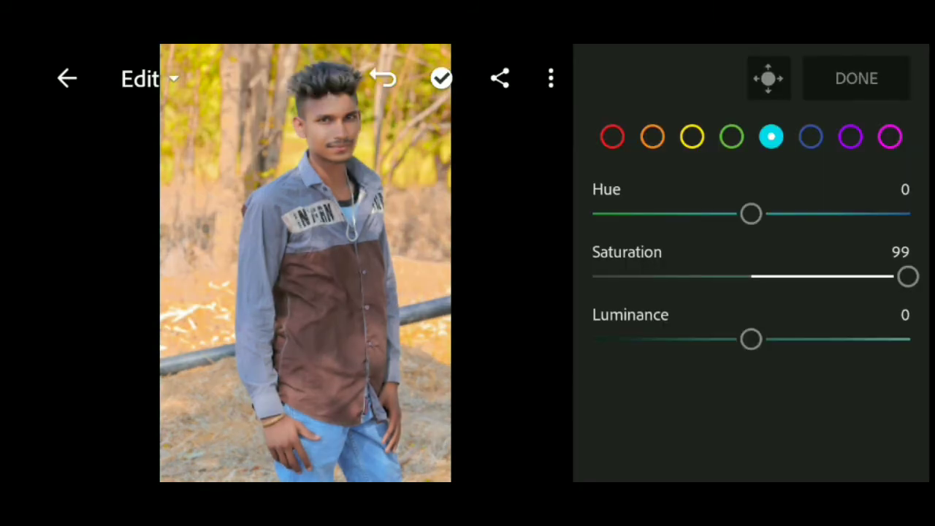
pyautogui.click(810, 137)
pyautogui.moveTo(751, 276)
pyautogui.mouseDown()
pyautogui.moveTo(910, 276)
pyautogui.moveTo(804, 276)
pyautogui.mouseUp()
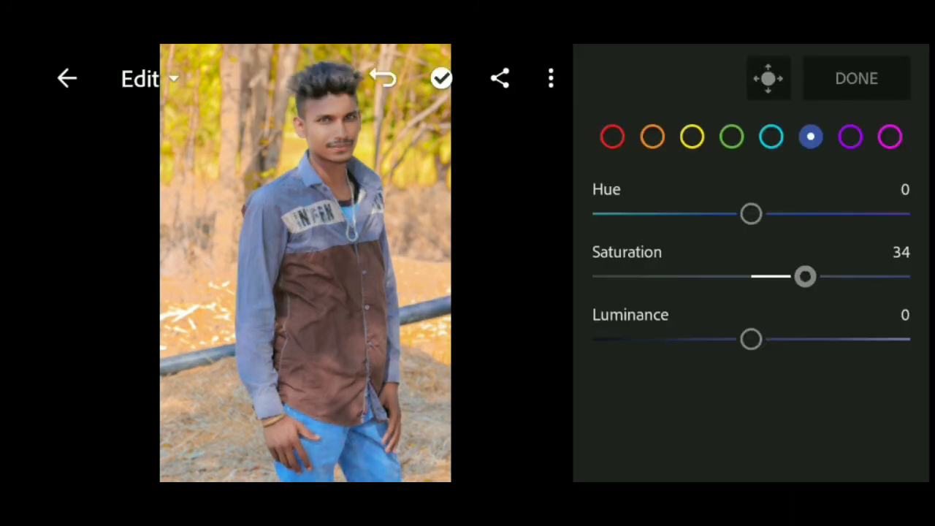
pyautogui.moveTo(750, 213); pyautogui.dragTo(727, 213)
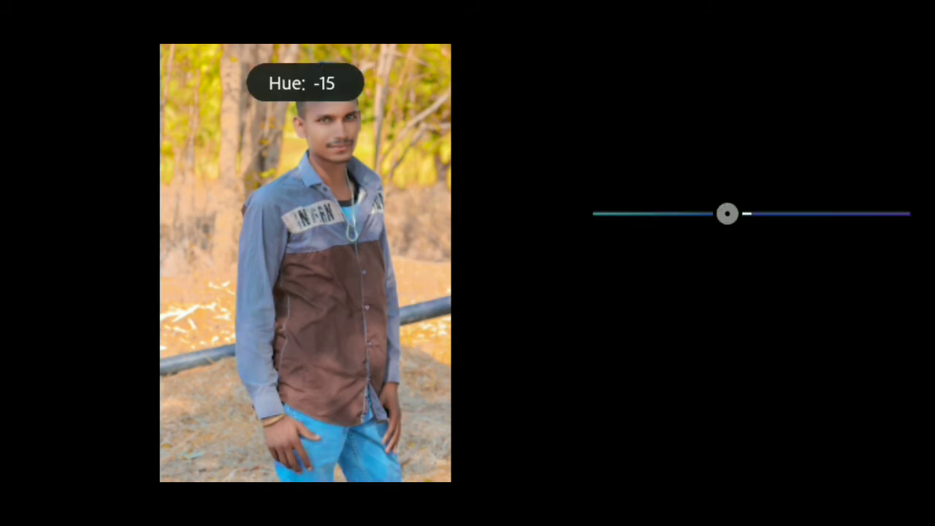
pyautogui.click(850, 136)
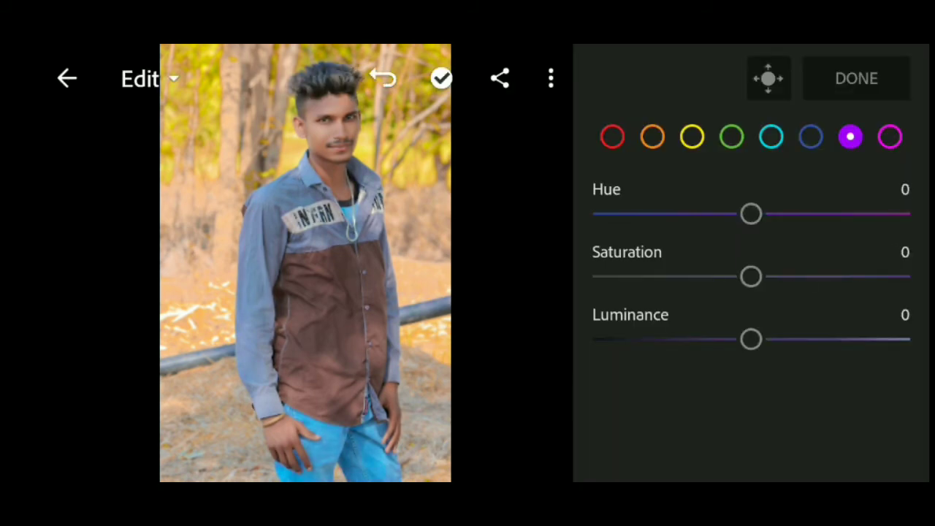
pyautogui.moveTo(750, 276); pyautogui.dragTo(835, 276)
pyautogui.click(889, 137)
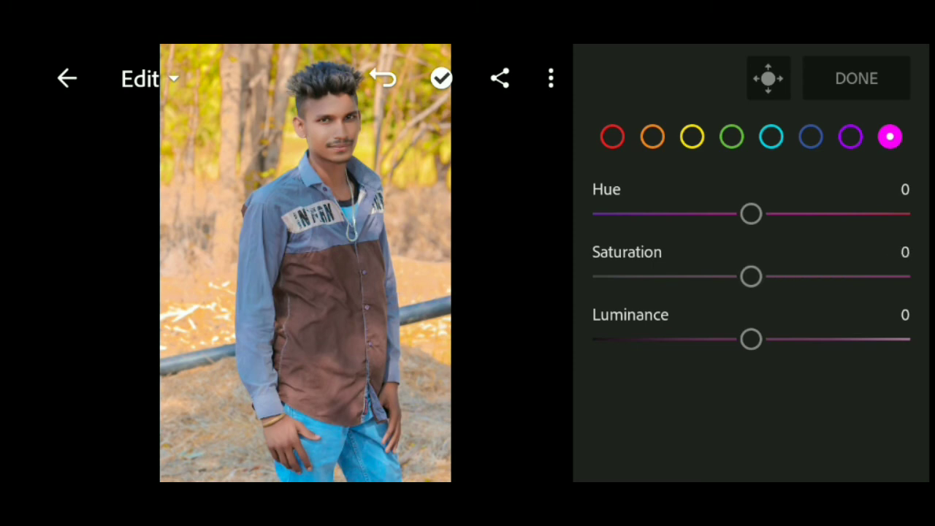
pyautogui.moveTo(750, 276); pyautogui.dragTo(809, 276)
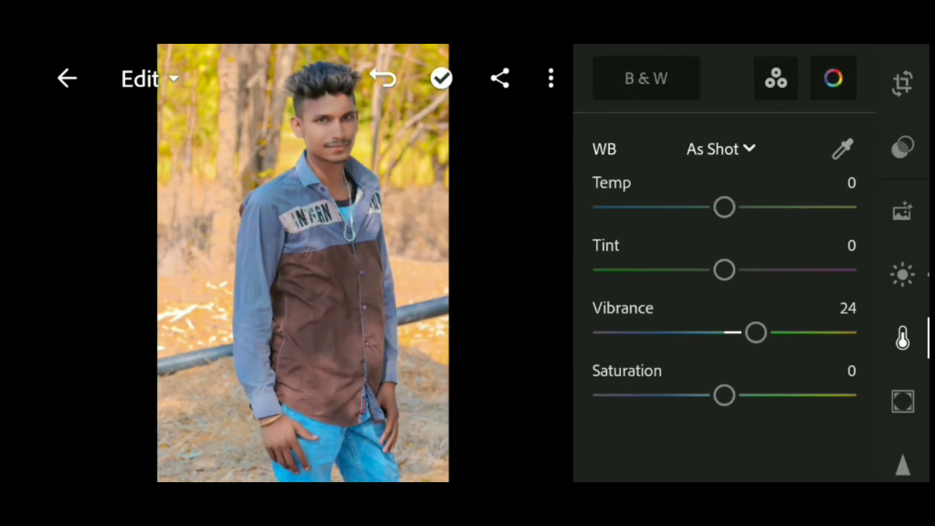
# Step: Set Saturation -4, Vibrance 30, Vignette -7, Texture 4 and Clarity -2
pyautogui.moveTo(723, 394); pyautogui.dragTo(719, 394)
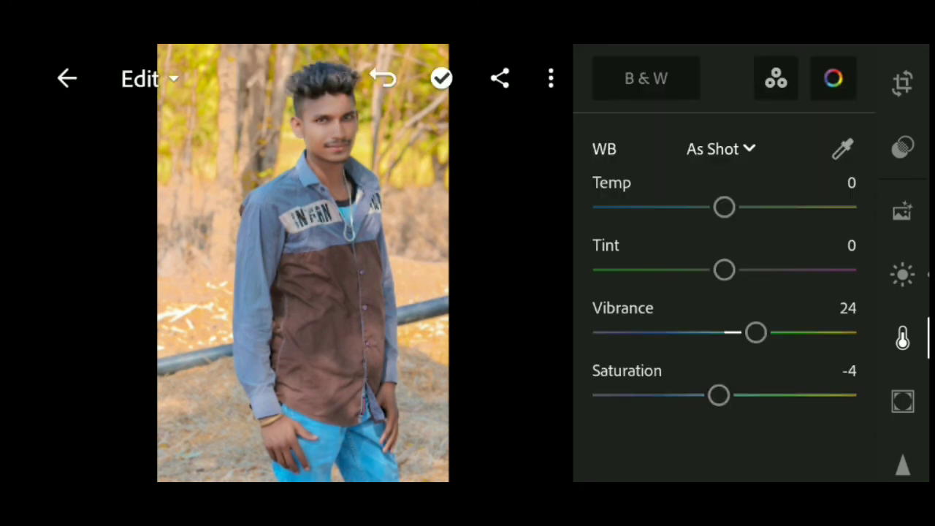
pyautogui.moveTo(756, 332); pyautogui.dragTo(763, 333)
pyautogui.moveTo(902, 401); pyautogui.dragTo(903, 339)
pyautogui.click(902, 339)
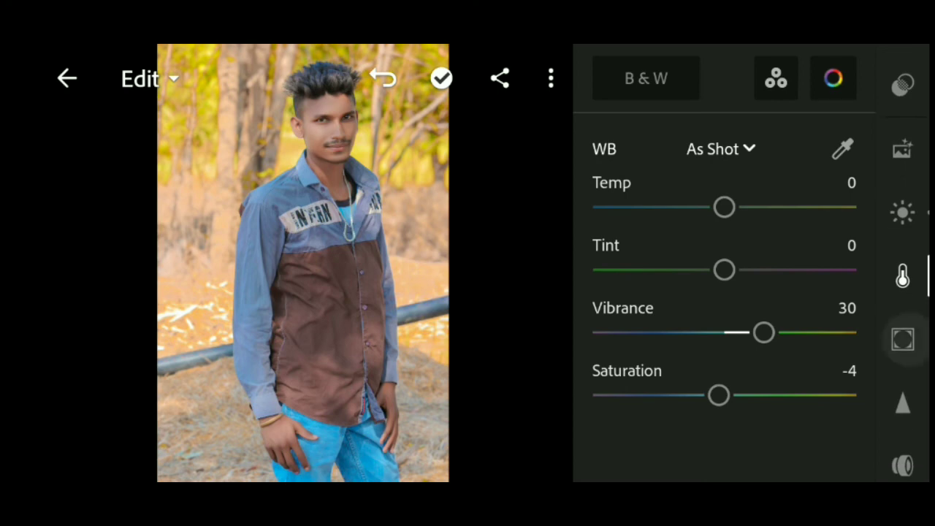
pyautogui.moveTo(724, 349)
pyautogui.mouseDown()
pyautogui.moveTo(703, 349)
pyautogui.moveTo(715, 349)
pyautogui.mouseUp()
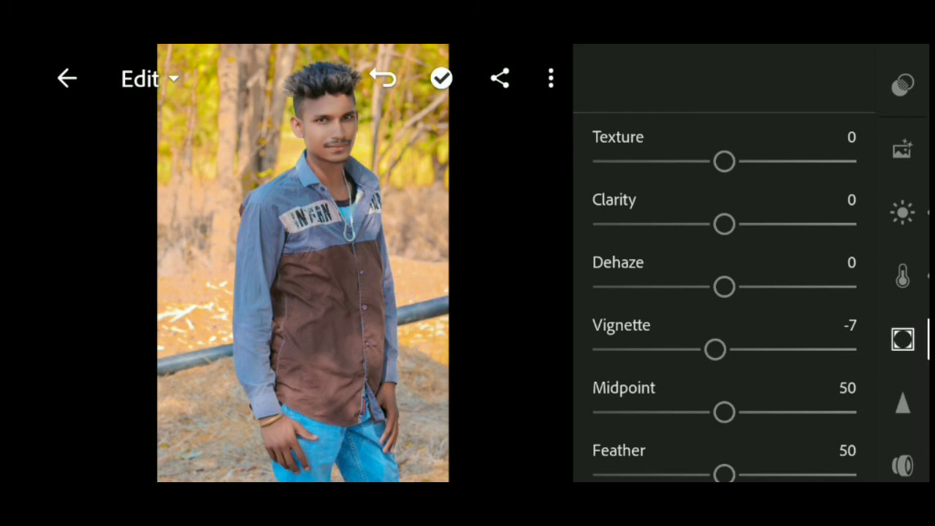
pyautogui.moveTo(724, 161); pyautogui.dragTo(729, 160)
pyautogui.moveTo(723, 223); pyautogui.dragTo(721, 223)
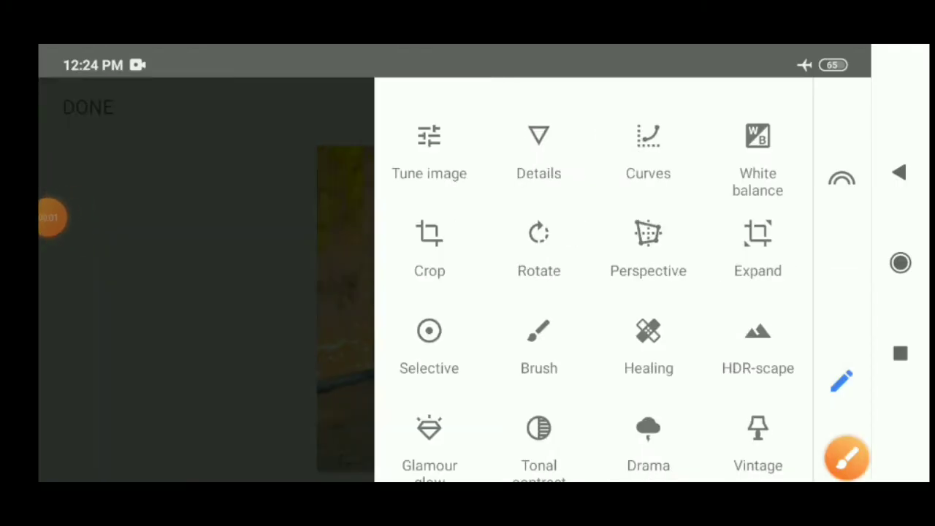
# Step: Apply a Details edit with Structure +12 and Sharpening +6 to the portrait
pyautogui.moveTo(847, 458); pyautogui.dragTo(217, 458)
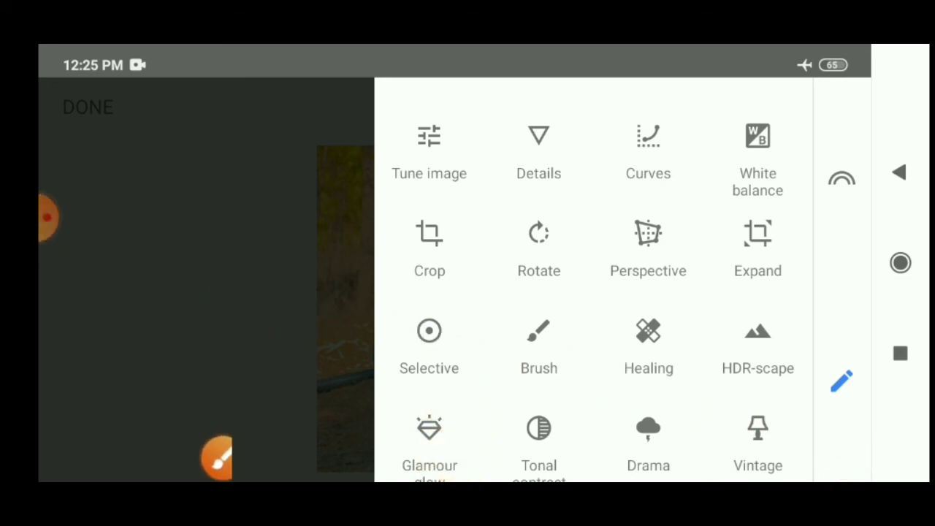
pyautogui.click(538, 150)
pyautogui.moveTo(438, 248); pyautogui.dragTo(496, 248)
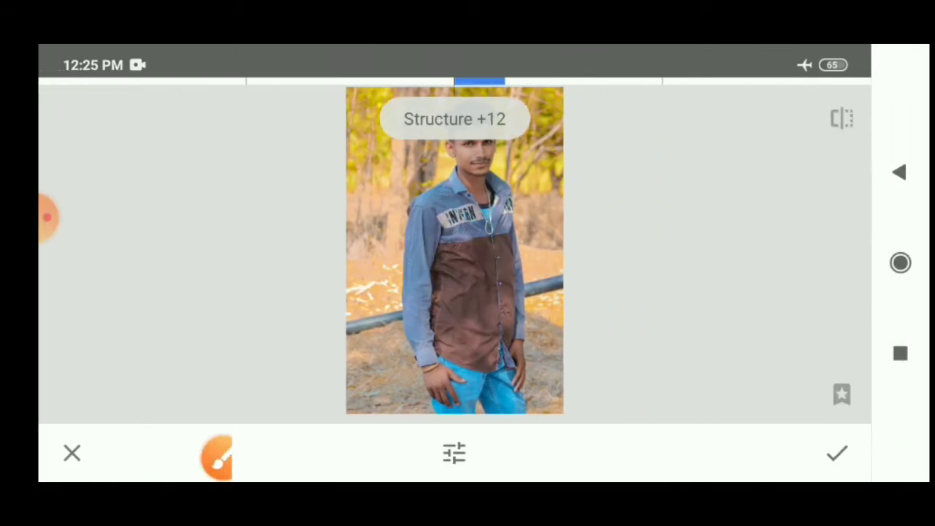
pyautogui.moveTo(453, 219)
pyautogui.mouseDown()
pyautogui.moveTo(453, 263)
pyautogui.moveTo(488, 248)
pyautogui.mouseUp()
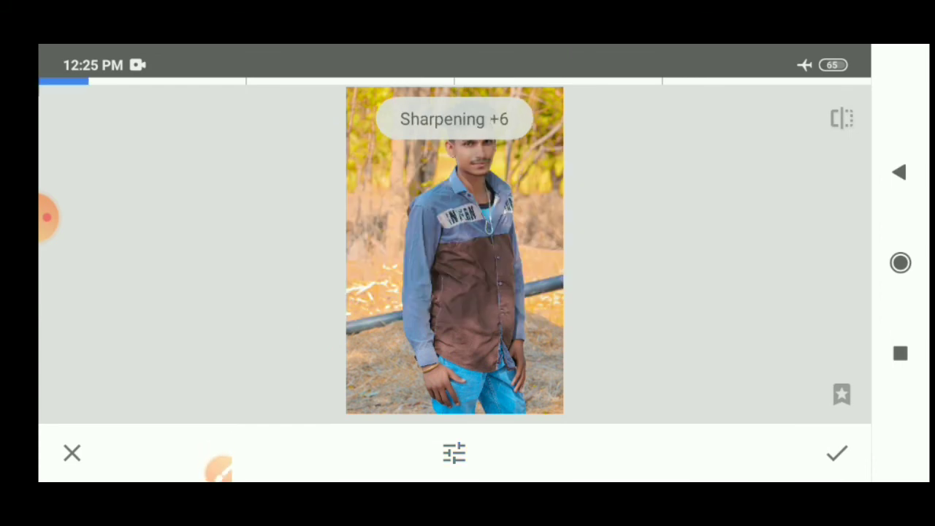
pyautogui.click(836, 453)
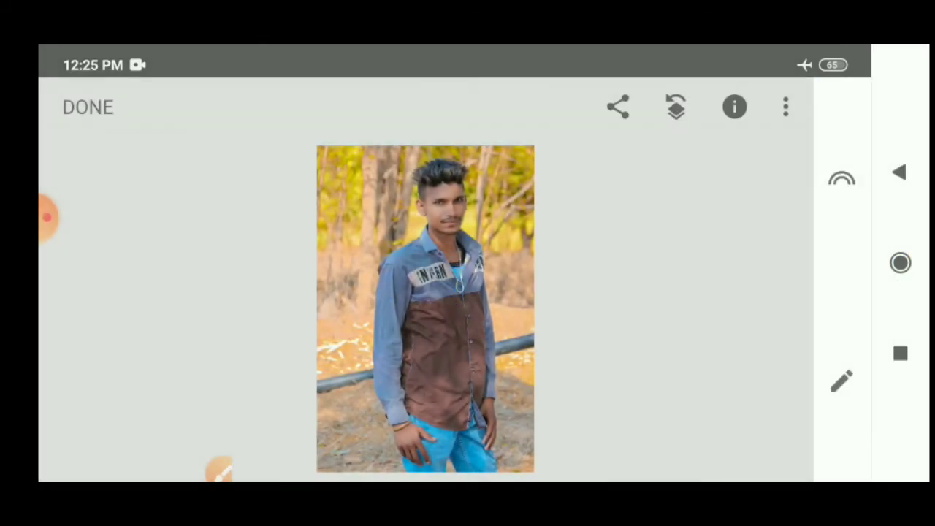
# Step: Start a Selective adjustment and zoom in on the portrait
pyautogui.click(841, 380)
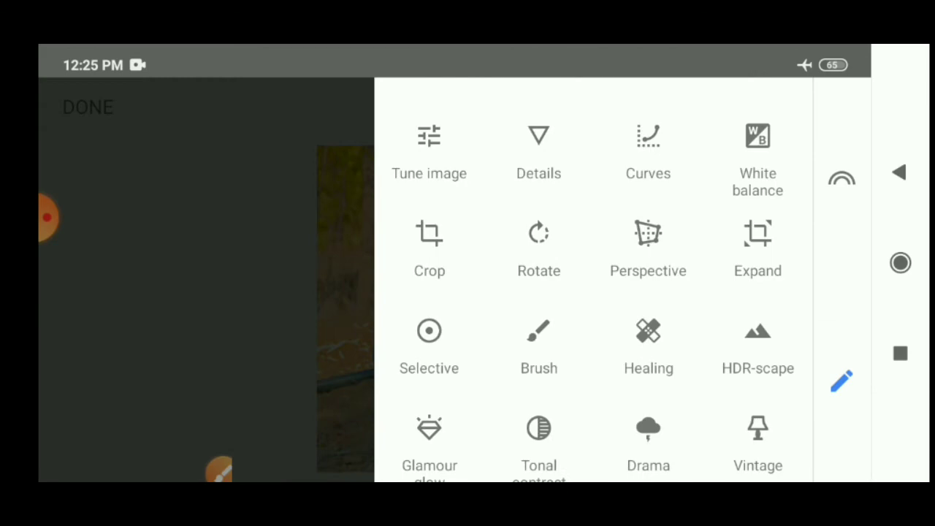
pyautogui.click(429, 336)
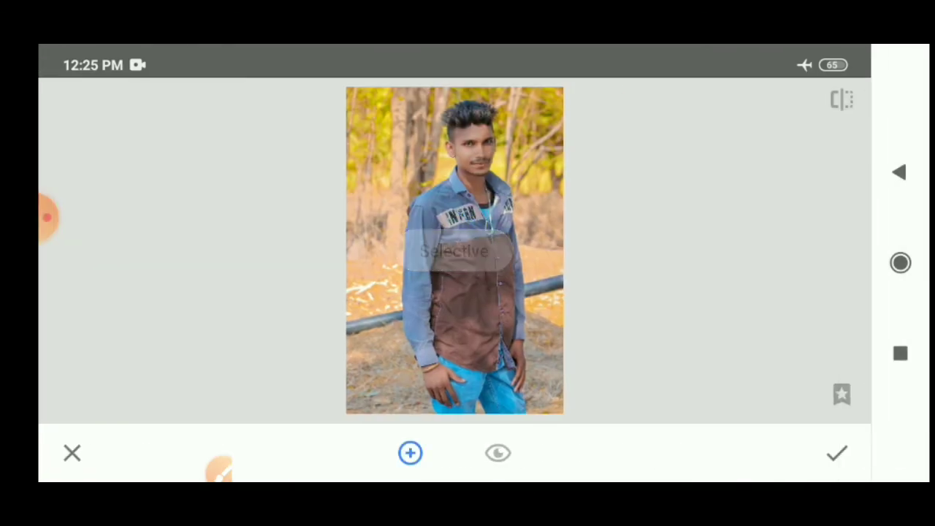
pyautogui.scroll(3, 453, 248)
pyautogui.scroll(1, 453, 249)
pyautogui.scroll(1, 453, 248)
pyautogui.scroll(2, 452, 248)
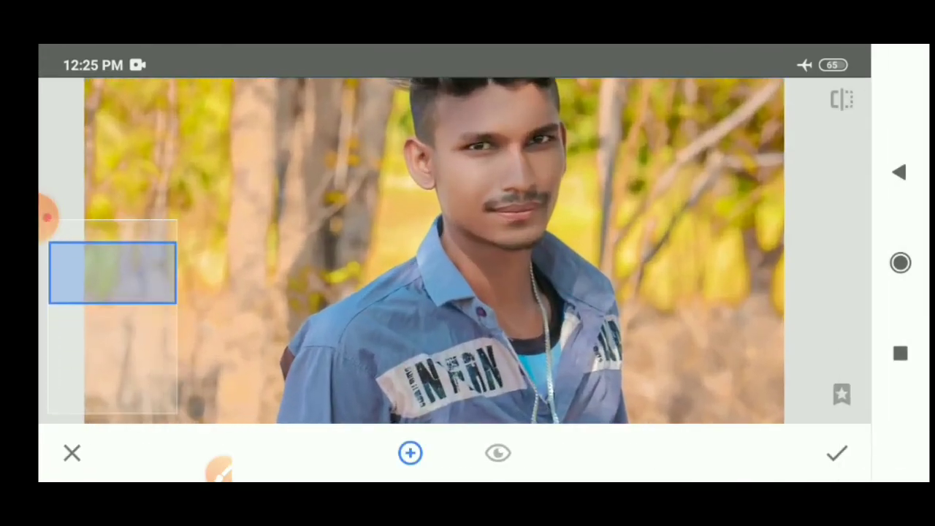
pyautogui.scroll(1, 453, 248)
pyautogui.scroll(1, 453, 248)
pyautogui.scroll(1, 453, 248)
pyautogui.scroll(1, 453, 248)
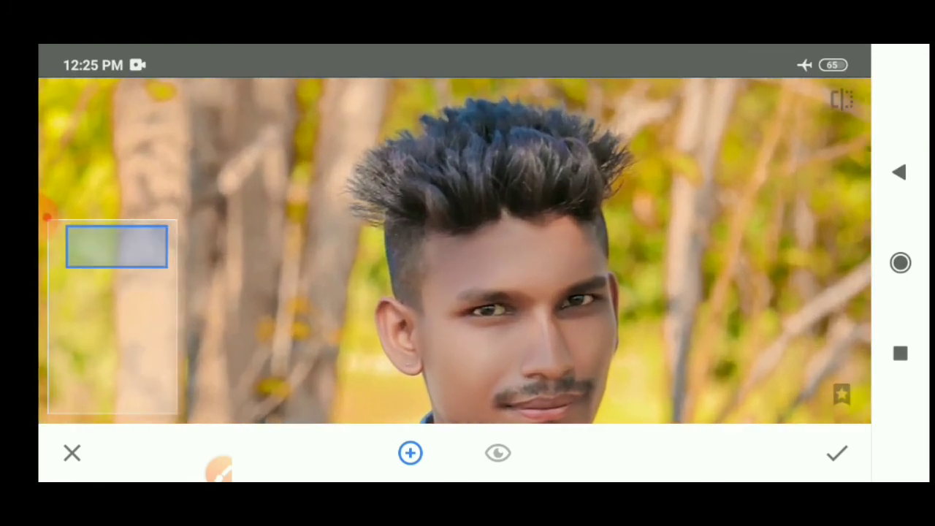
pyautogui.scroll(1, 453, 248)
pyautogui.scroll(1, 453, 249)
# Step: Place a point on the hair, size it over the hair, and set Saturation +17
pyautogui.click(522, 182)
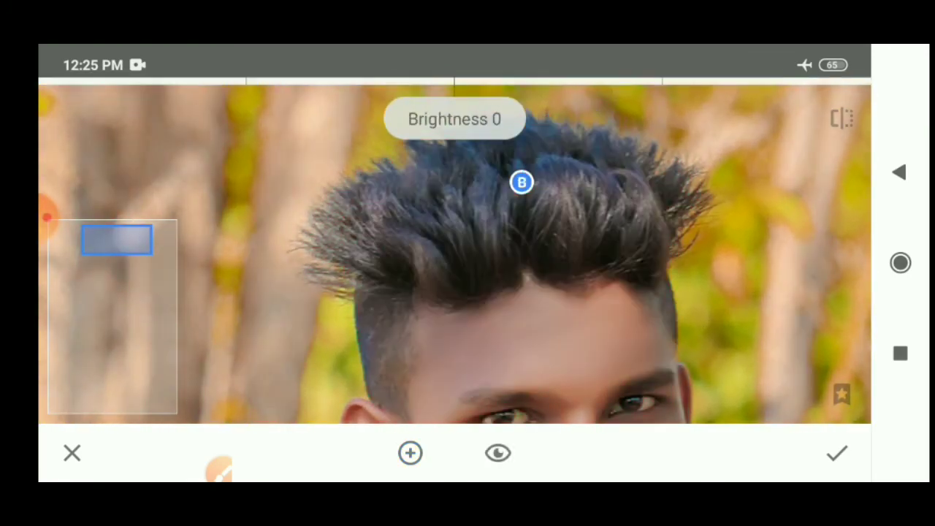
pyautogui.moveTo(522, 182)
pyautogui.mouseDown()
pyautogui.moveTo(521, 219)
pyautogui.moveTo(521, 182)
pyautogui.moveTo(522, 219)
pyautogui.moveTo(570, 182)
pyautogui.moveTo(522, 212)
pyautogui.moveTo(521, 109)
pyautogui.mouseUp()
pyautogui.moveTo(521, 181); pyautogui.dragTo(521, 250)
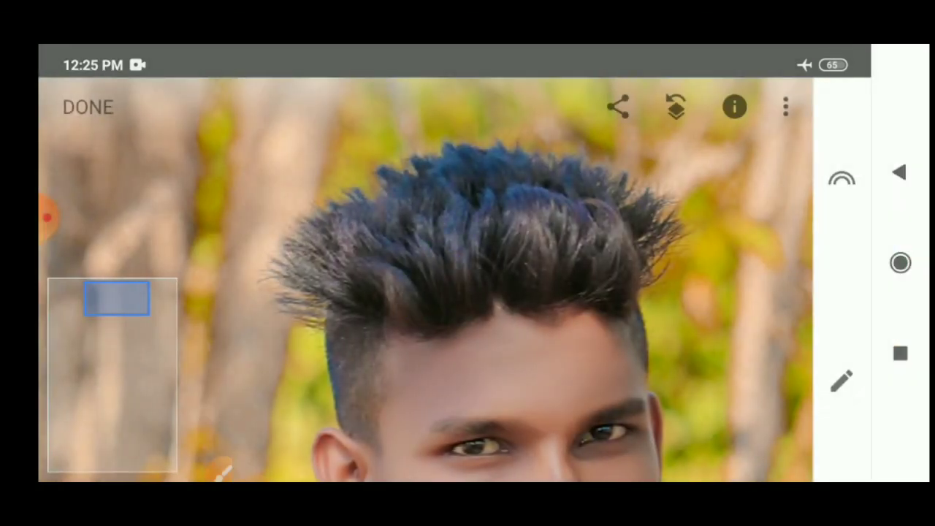
pyautogui.scroll(-2, 426, 280)
pyautogui.scroll(-2, 425, 280)
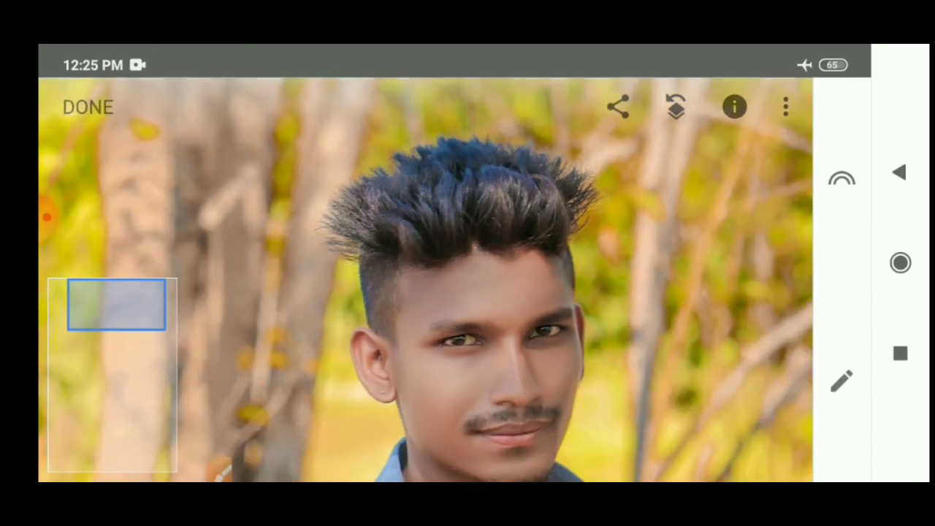
pyautogui.scroll(-2, 426, 280)
pyautogui.scroll(-2, 426, 279)
pyautogui.scroll(2, 425, 279)
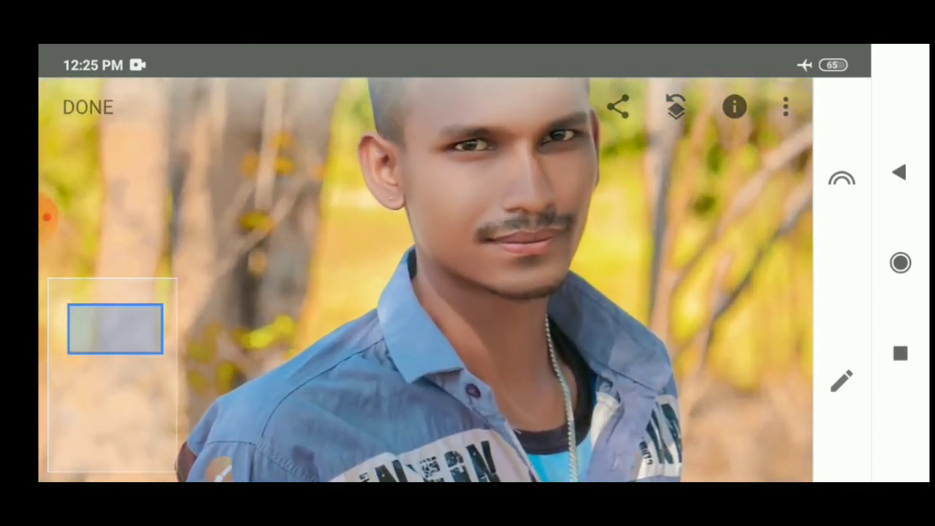
pyautogui.scroll(-2, 426, 280)
pyautogui.scroll(-3, 426, 279)
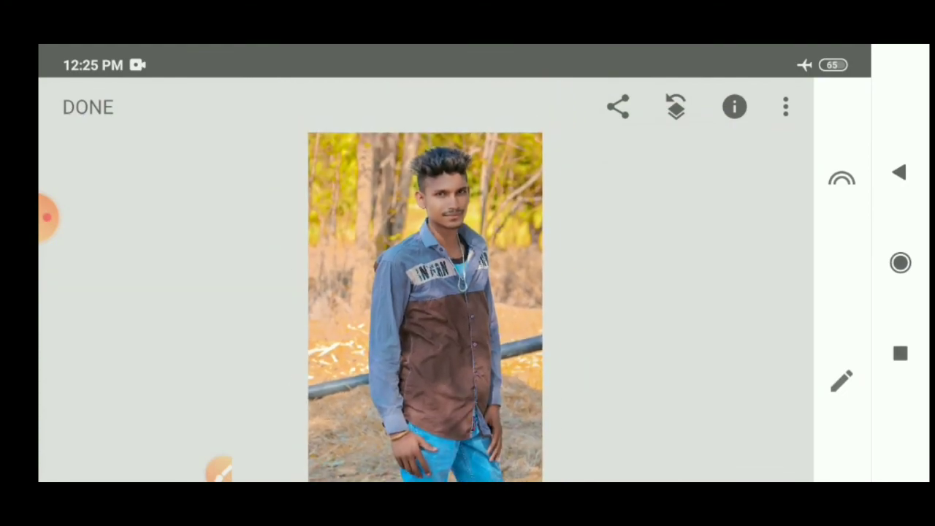
pyautogui.scroll(3, 426, 279)
pyautogui.scroll(2, 426, 279)
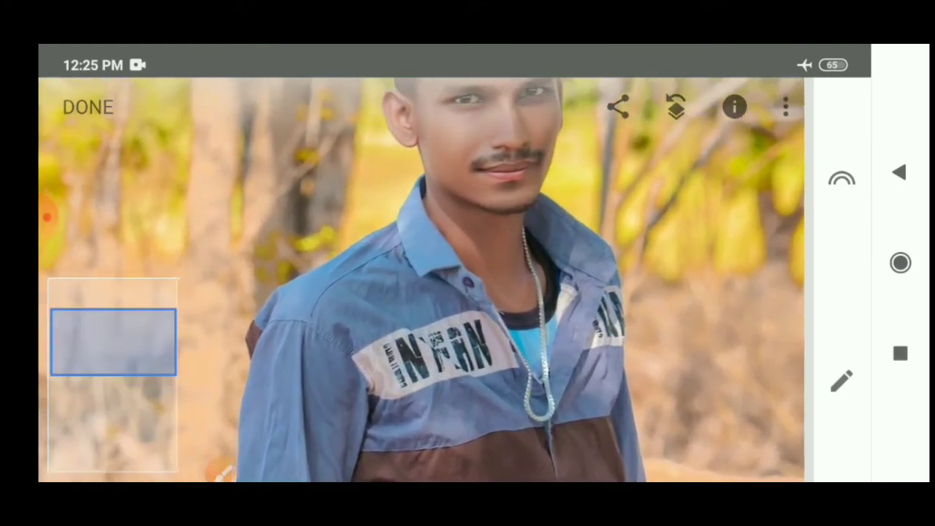
pyautogui.scroll(2, 426, 280)
pyautogui.scroll(1, 426, 279)
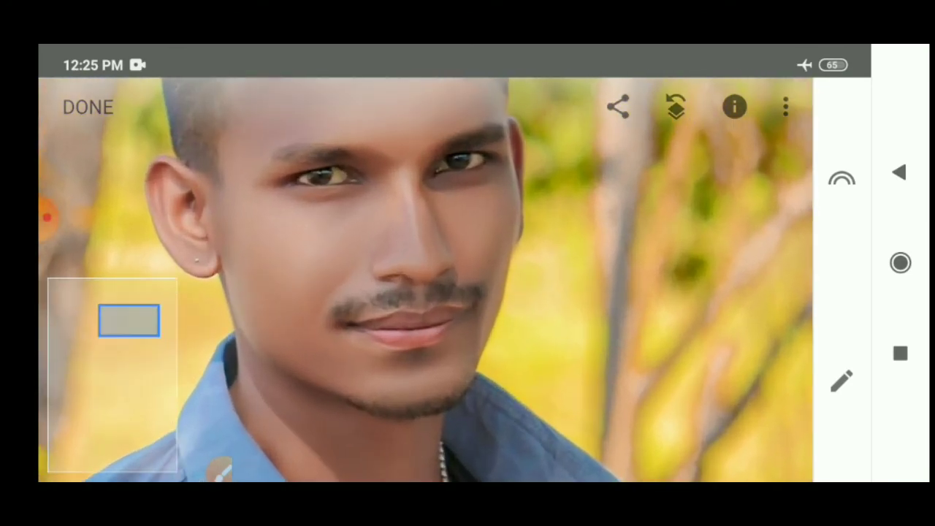
pyautogui.scroll(1, 426, 280)
pyautogui.scroll(-2, 426, 279)
pyautogui.scroll(-1, 425, 280)
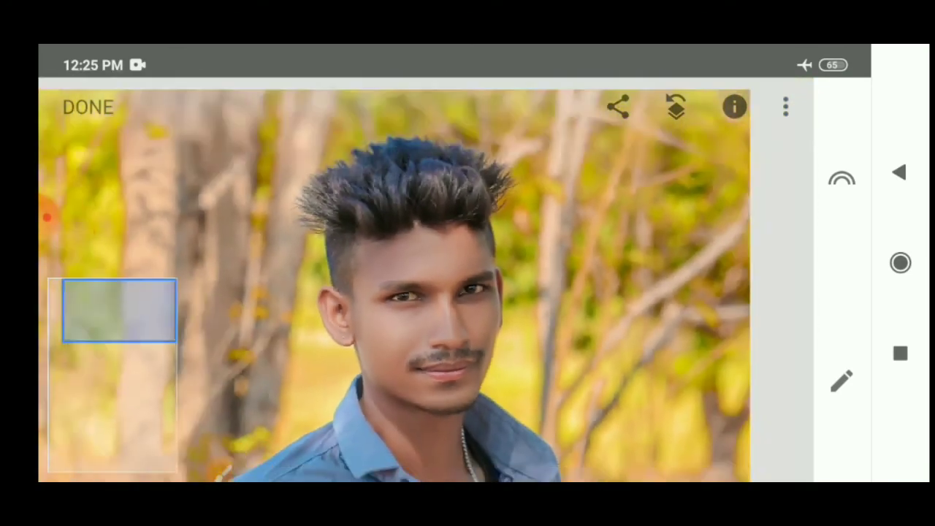
pyautogui.scroll(-2, 426, 280)
pyautogui.scroll(3, 426, 280)
pyautogui.scroll(-2, 426, 280)
pyautogui.scroll(-2, 426, 279)
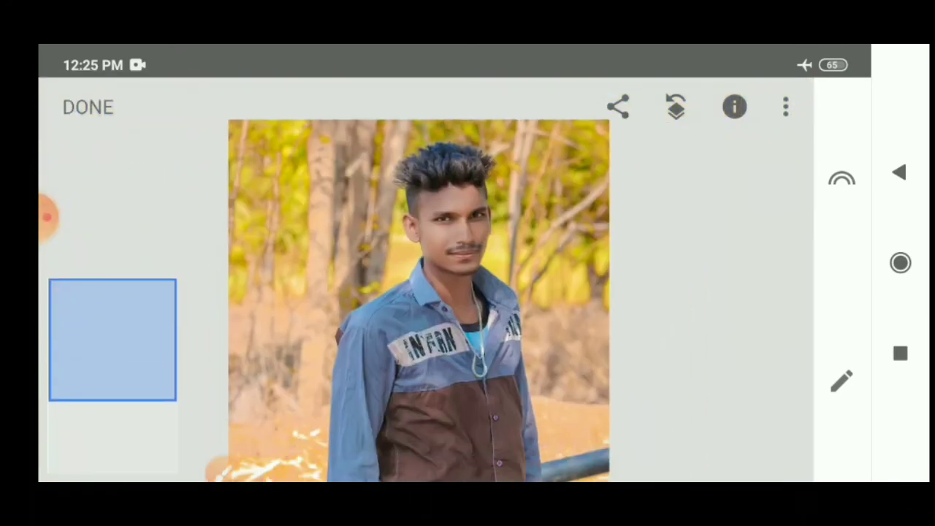
pyautogui.scroll(1, 425, 279)
pyautogui.scroll(1, 426, 280)
pyautogui.scroll(1, 426, 279)
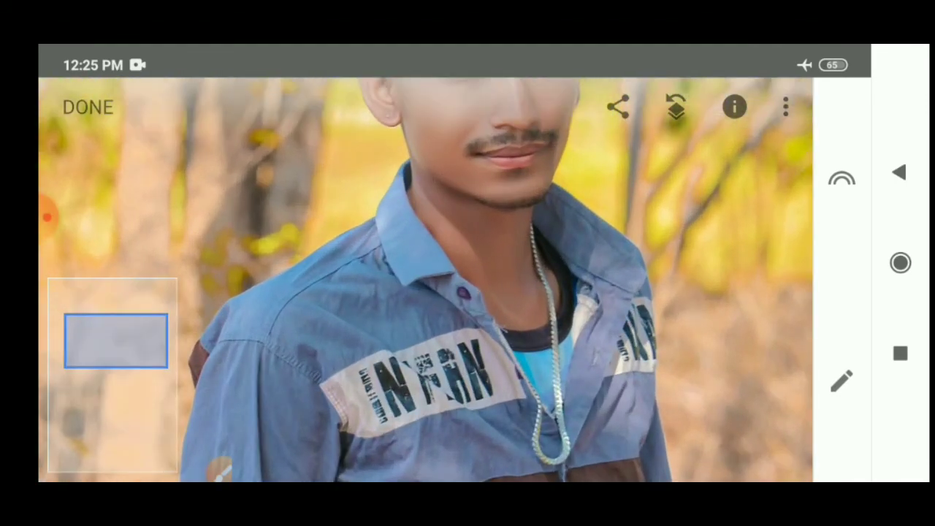
pyautogui.scroll(-1, 425, 280)
pyautogui.scroll(2, 426, 279)
pyautogui.moveTo(431, 190); pyautogui.dragTo(409, 292)
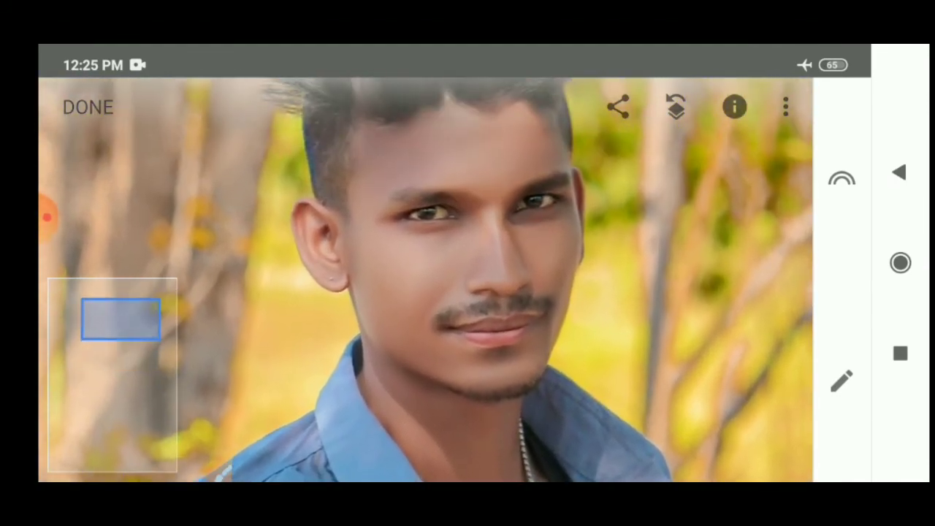
pyautogui.scroll(-1, 426, 280)
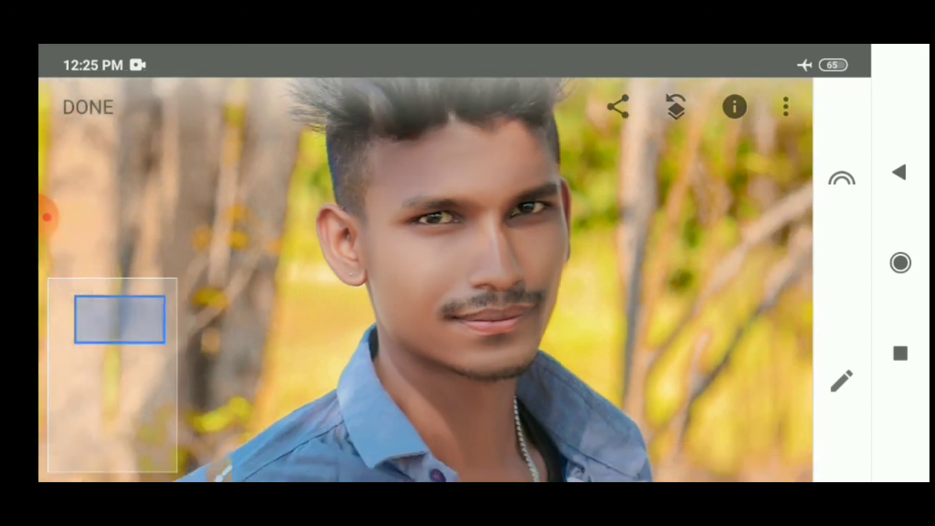
pyautogui.scroll(-2, 425, 279)
pyautogui.scroll(-2, 425, 279)
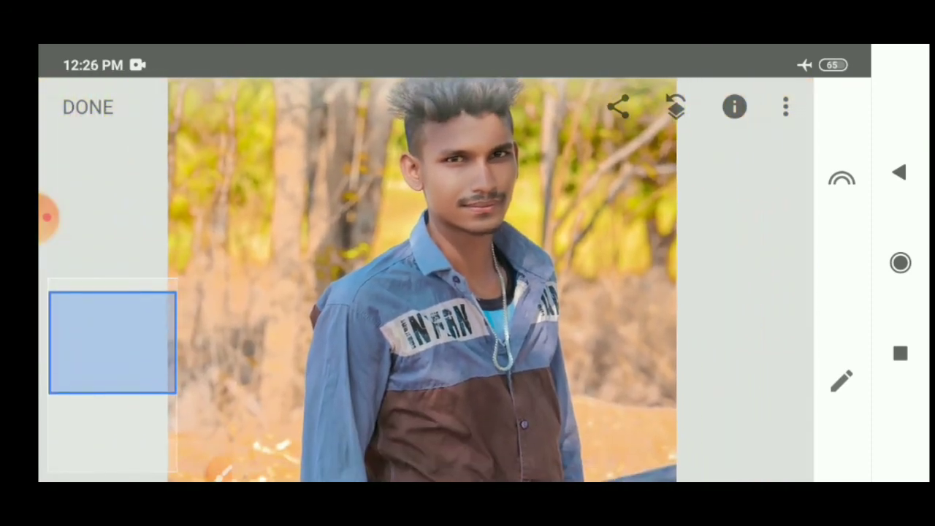